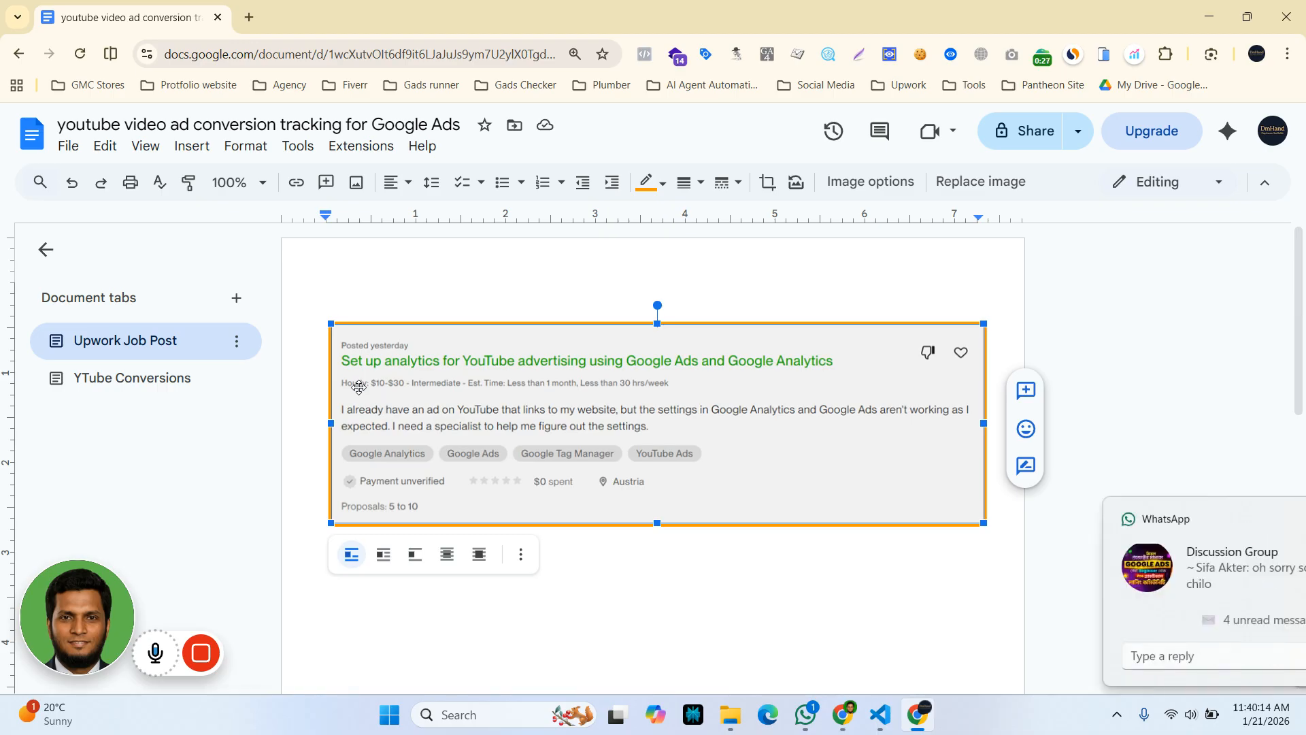
Dismiss the chat notification and read through the YTube Conversions tab's conversion types and Hostinger example
{"action": "left_click", "coordinate": [1270, 520]}
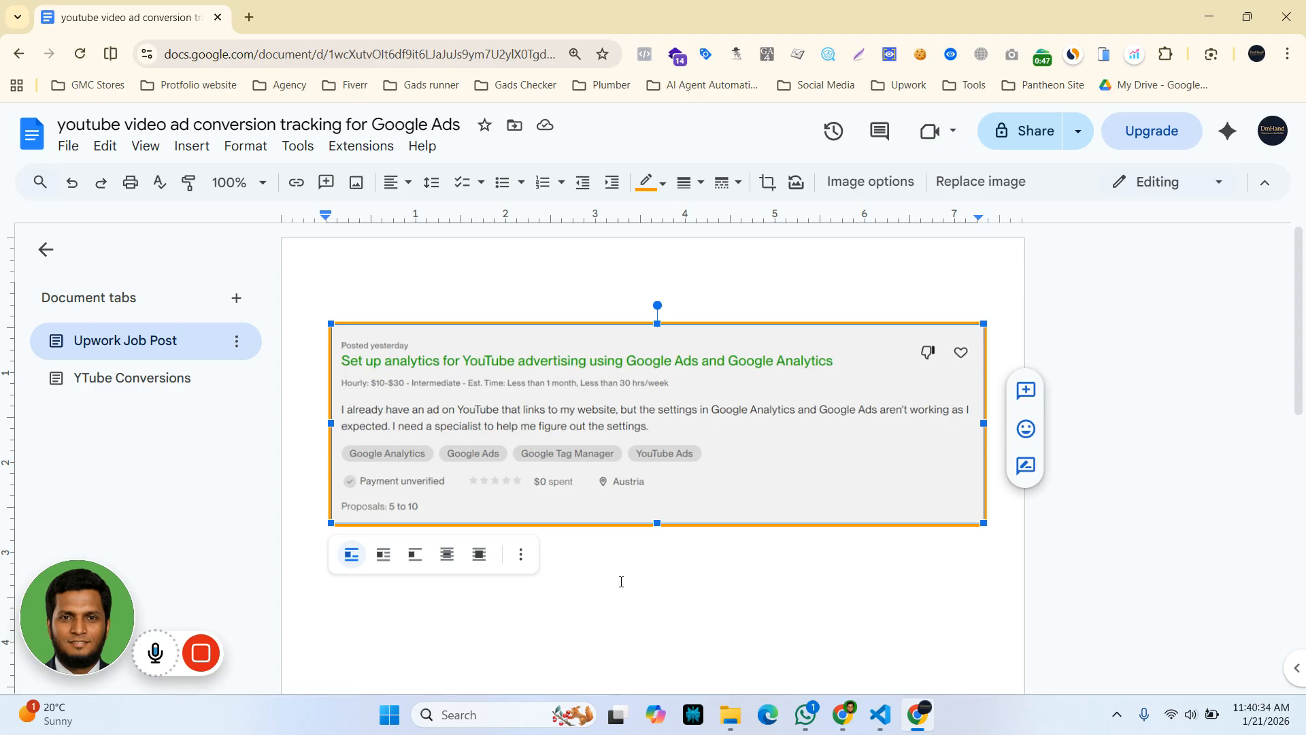
{"action": "left_click", "coordinate": [143, 387]}
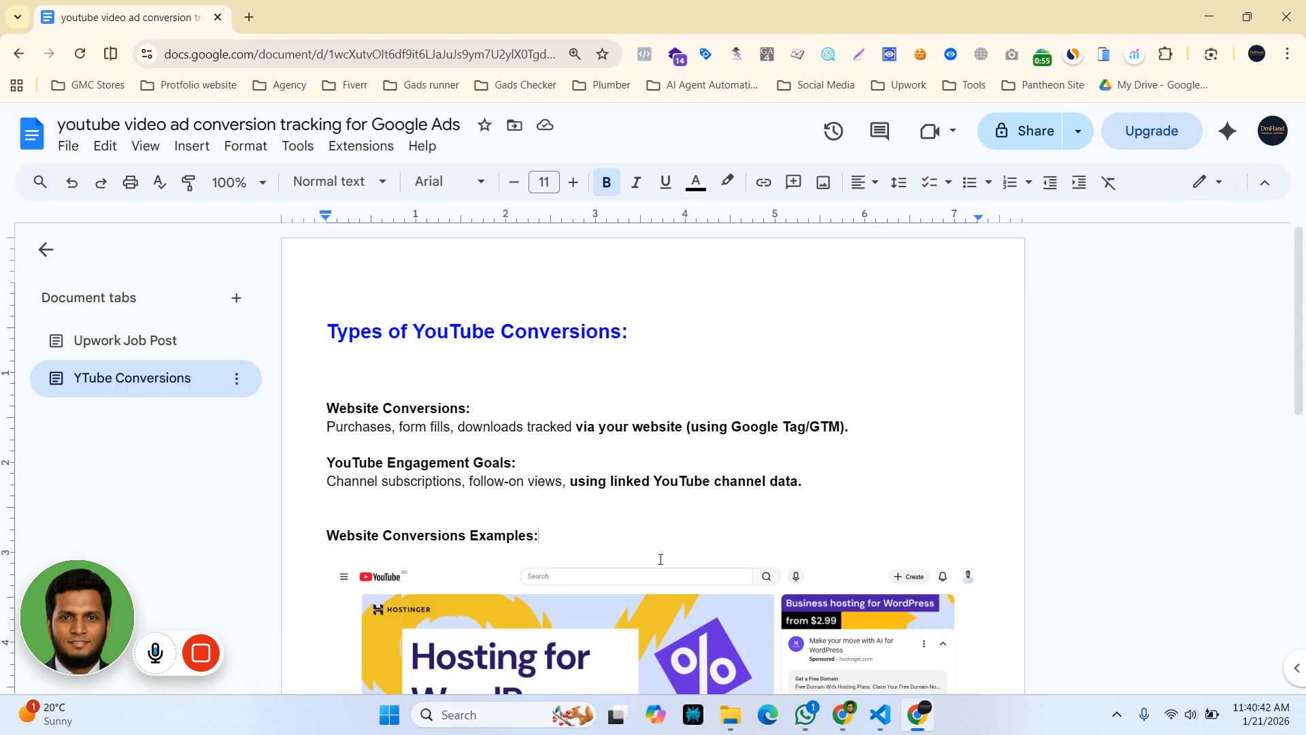
{"action": "scroll", "coordinate": [660, 559], "scroll_direction": "down", "scroll_amount": 1}
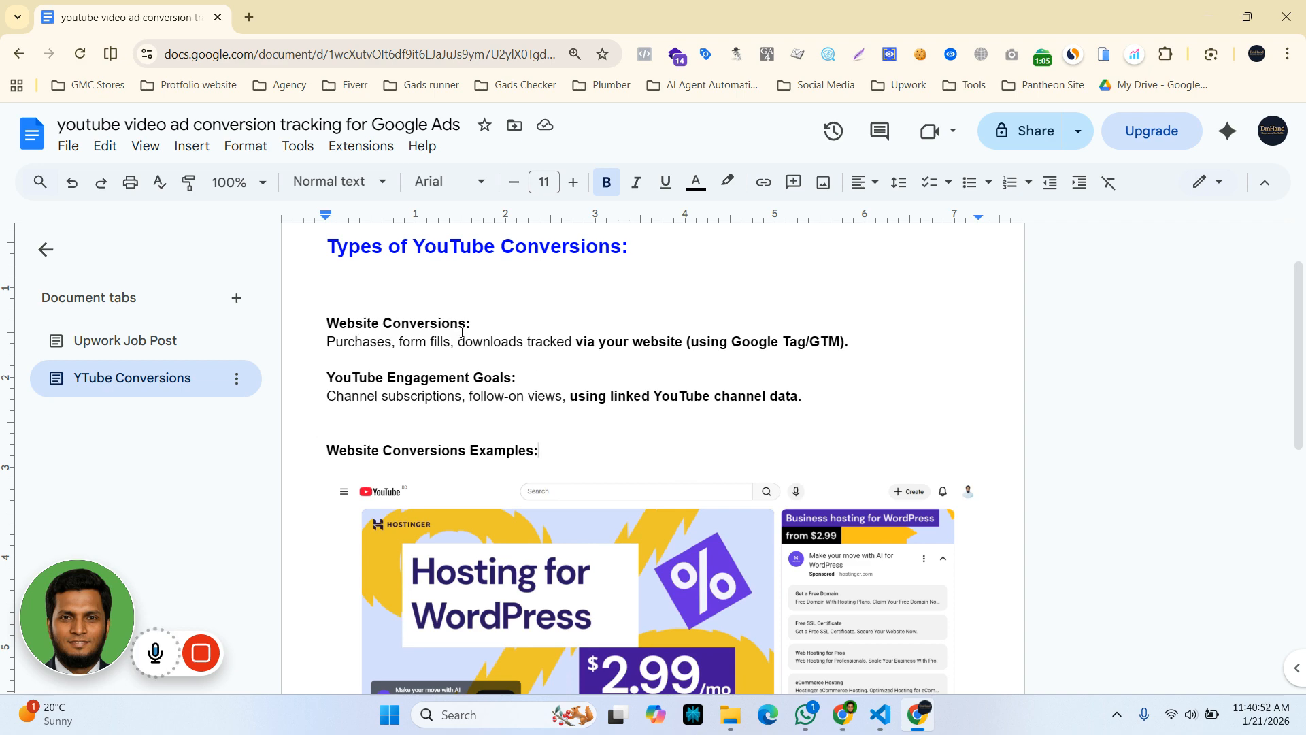
{"action": "scroll", "coordinate": [512, 517], "scroll_direction": "down", "scroll_amount": 4}
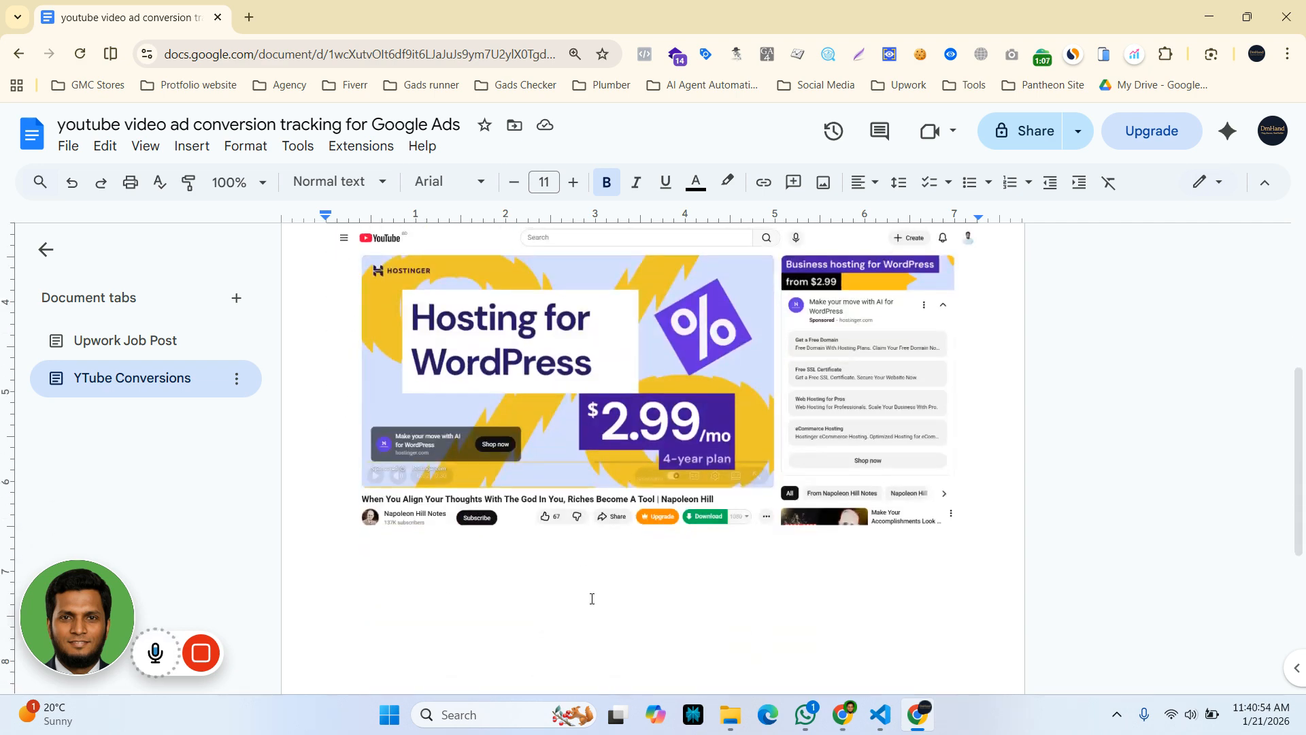
{"action": "scroll", "coordinate": [682, 534], "scroll_direction": "up", "scroll_amount": 2}
{"action": "scroll", "coordinate": [578, 565], "scroll_direction": "down", "scroll_amount": 1}
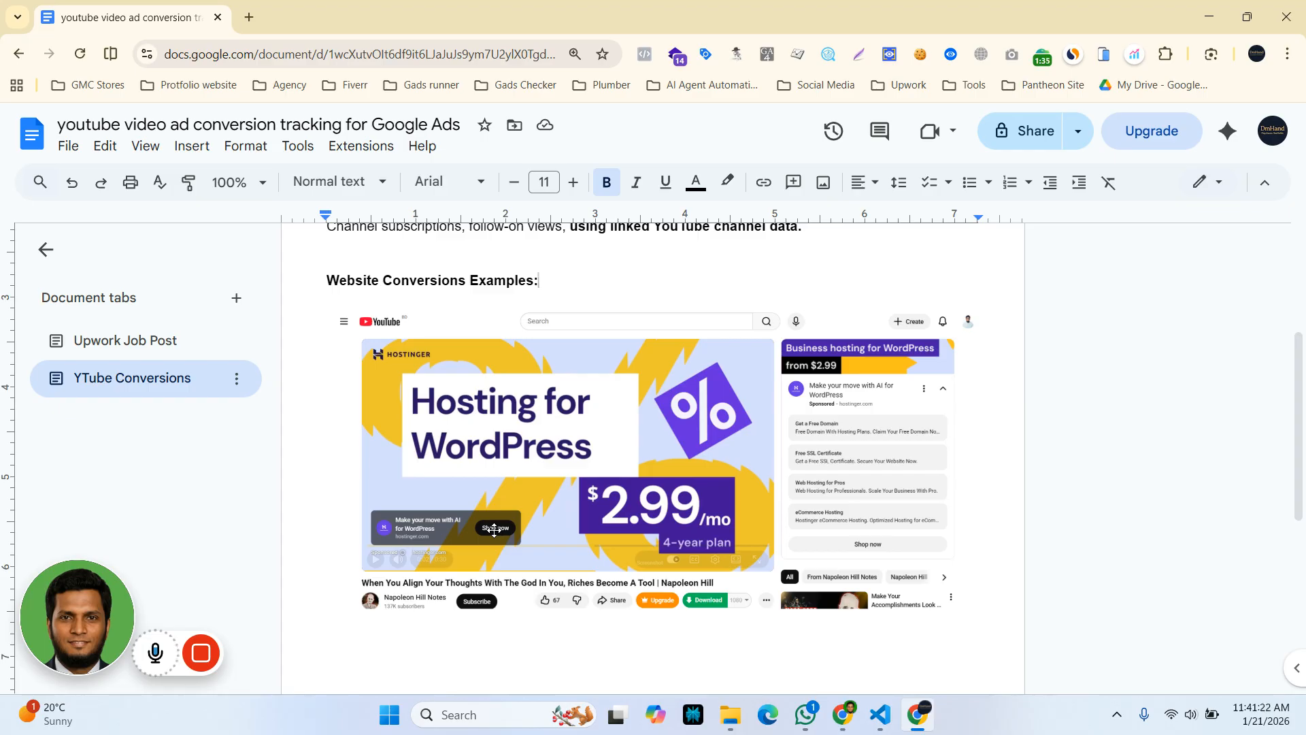
{"action": "scroll", "coordinate": [494, 529], "scroll_direction": "up", "scroll_amount": 4}
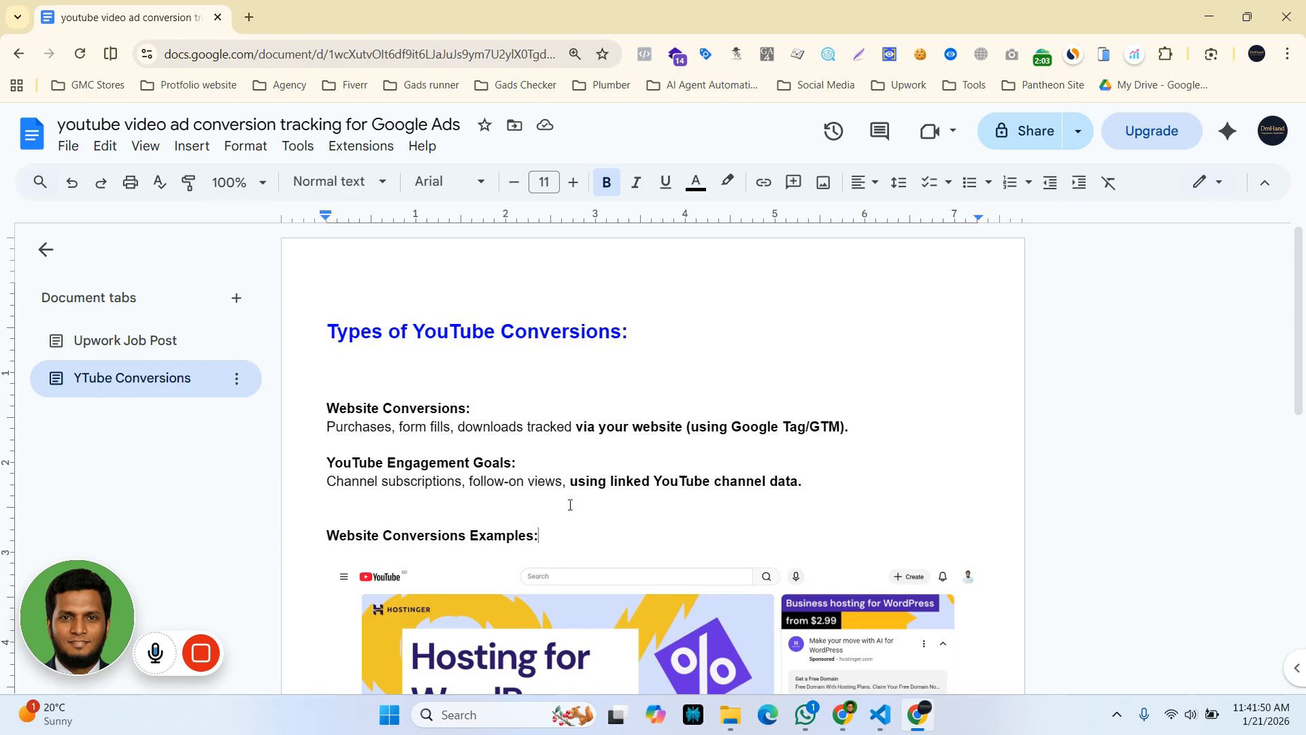
{"action": "scroll", "coordinate": [566, 610], "scroll_direction": "down", "scroll_amount": 1}
Close the WhatsApp popup and review the Website Conversions and YouTube Engagement Goals notes
{"action": "scroll", "coordinate": [566, 611], "scroll_direction": "down", "scroll_amount": 1}
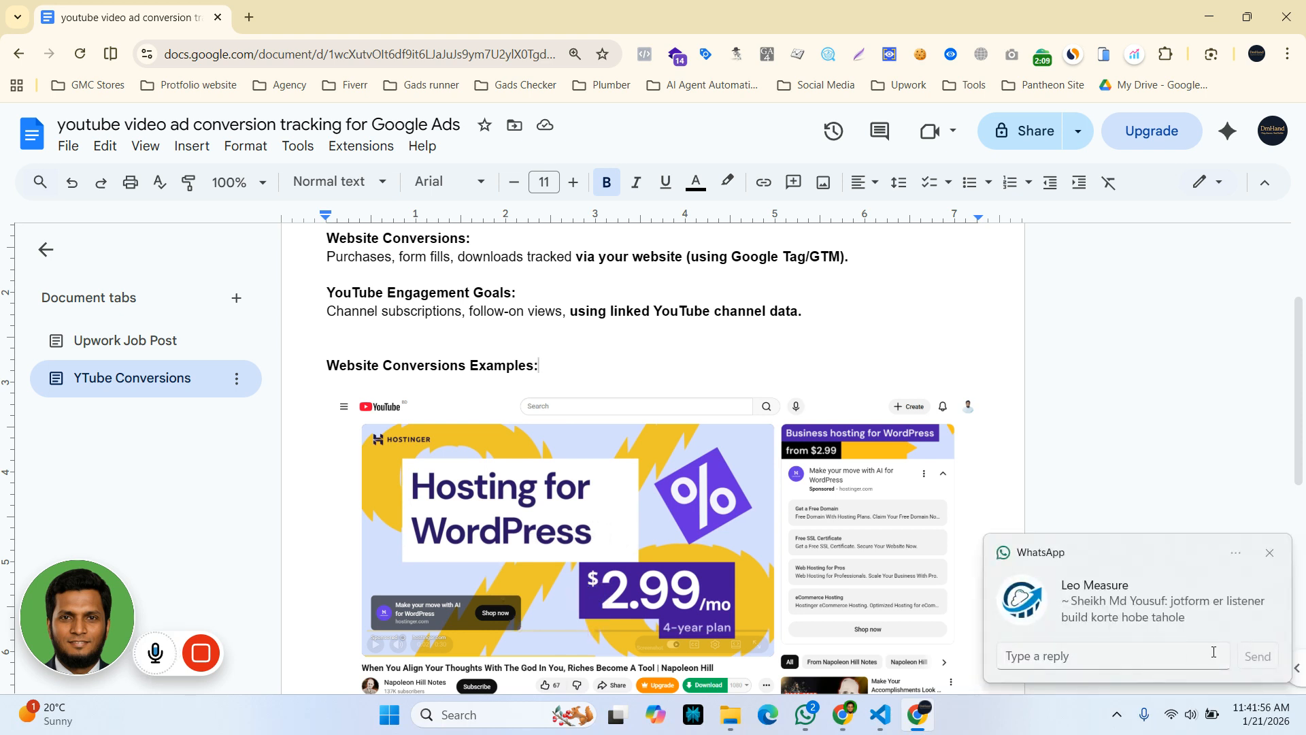
{"action": "left_click", "coordinate": [1271, 555]}
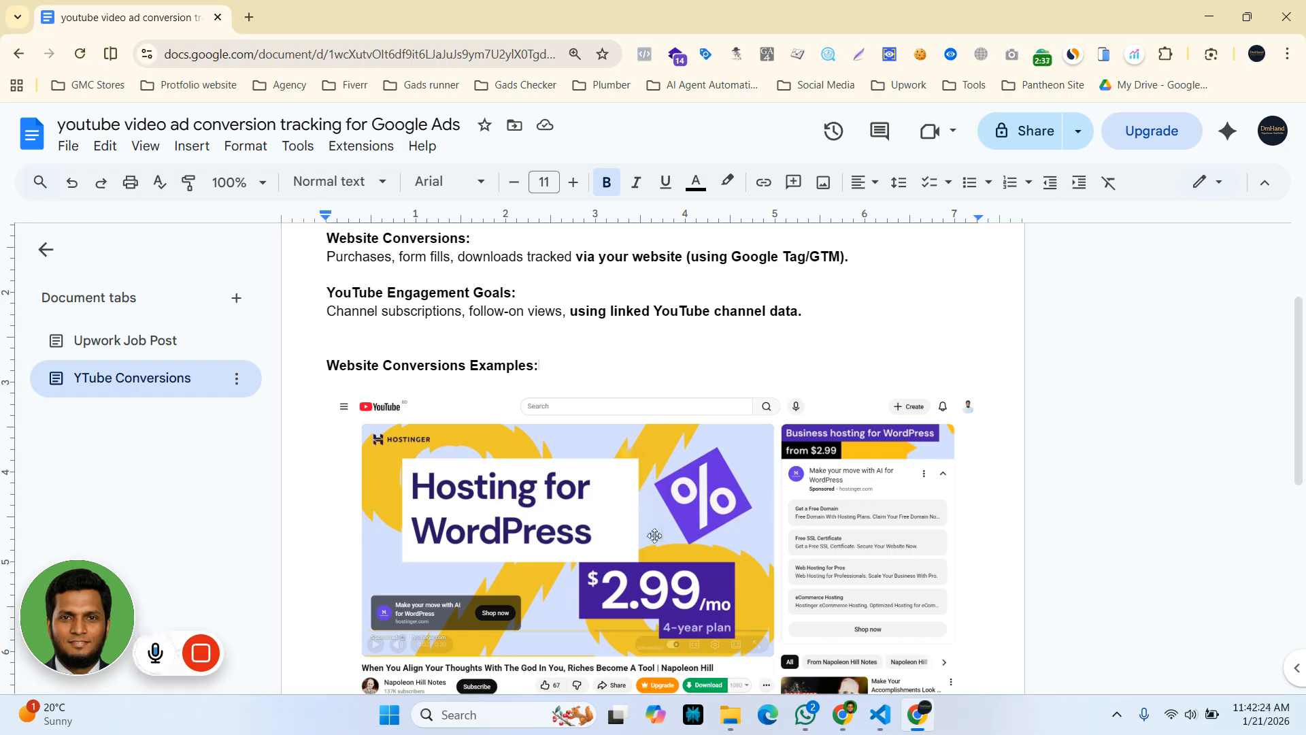
{"action": "scroll", "coordinate": [654, 564], "scroll_direction": "up", "scroll_amount": 1}
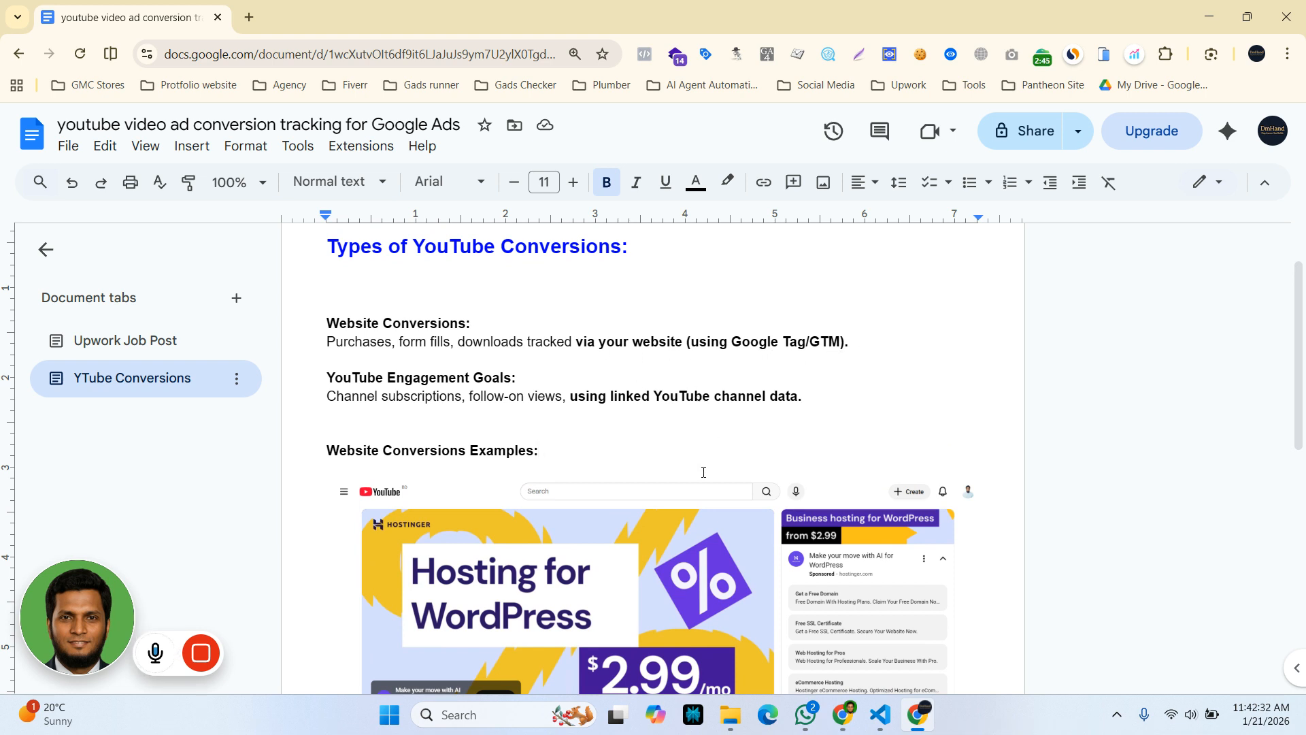
{"action": "scroll", "coordinate": [702, 537], "scroll_direction": "down", "scroll_amount": 1}
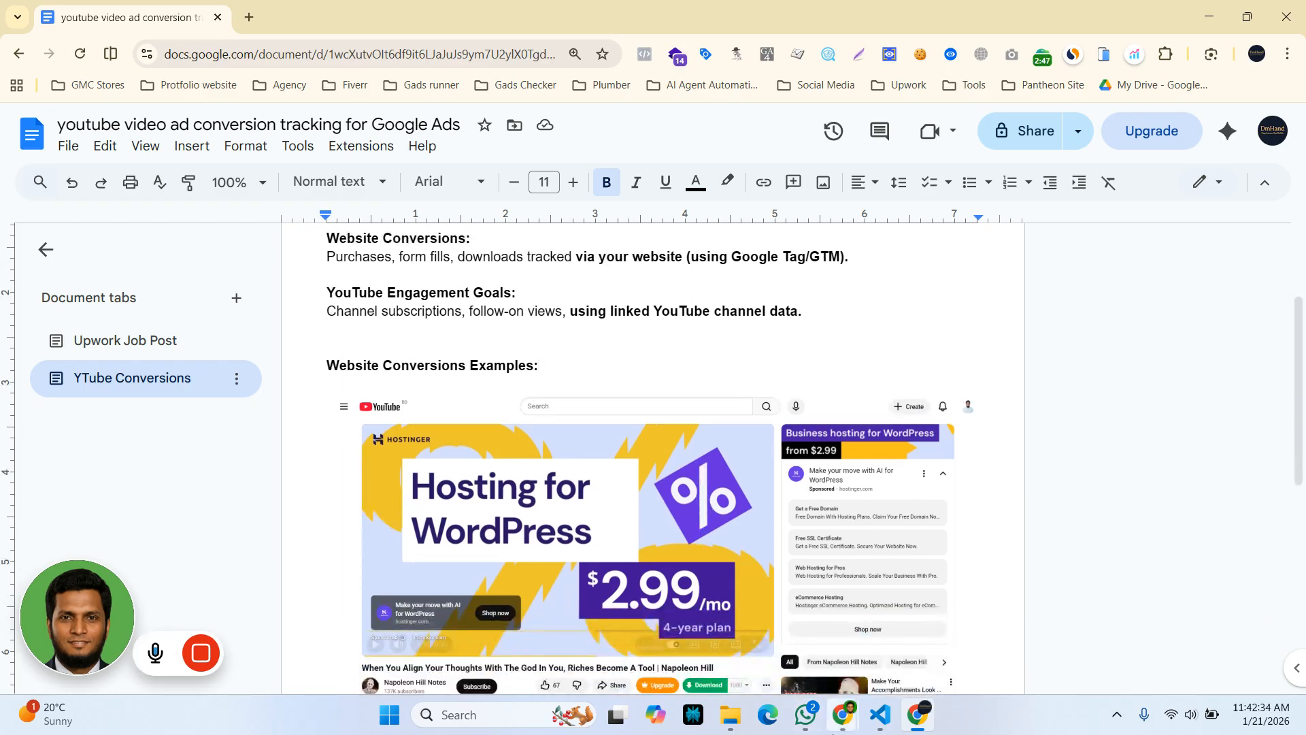
Bring the Google Ads window forward and go to Tools > Data manager
{"action": "mouse_move", "coordinate": [844, 712]}
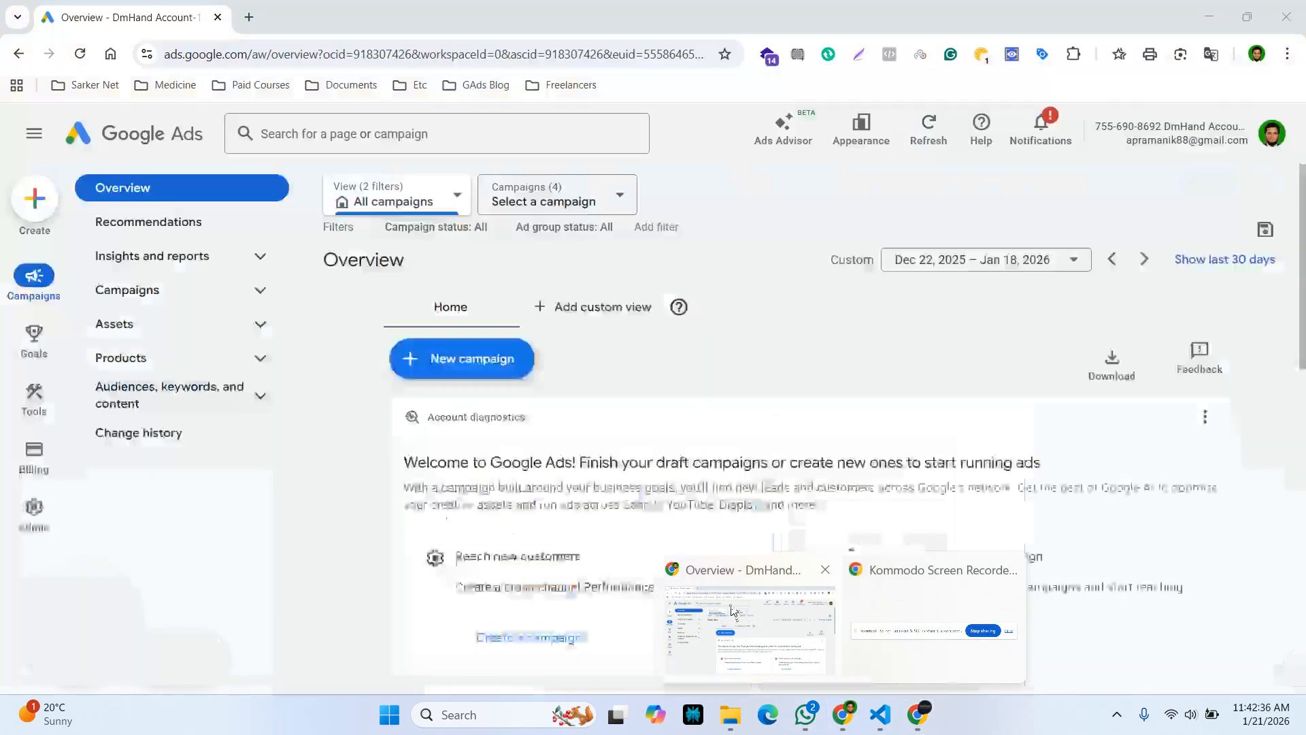
{"action": "left_click", "coordinate": [748, 620]}
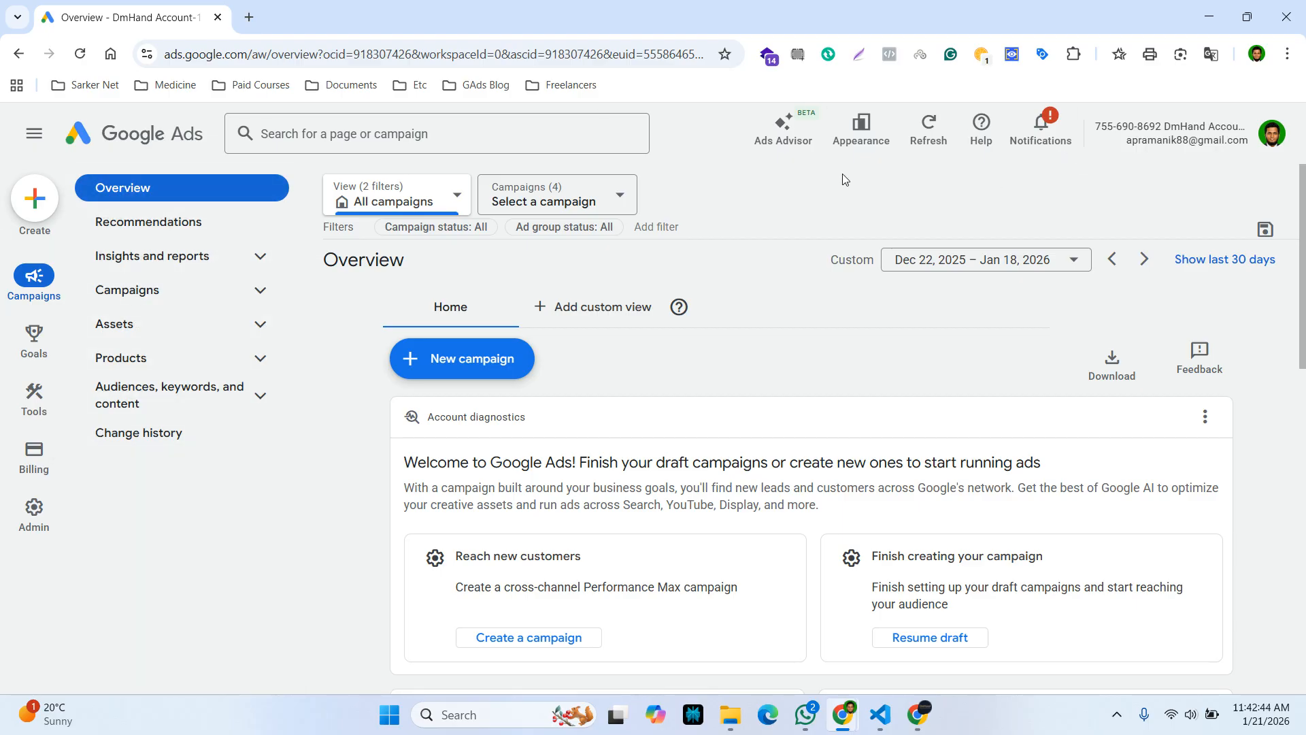
{"action": "mouse_move", "coordinate": [3, 543]}
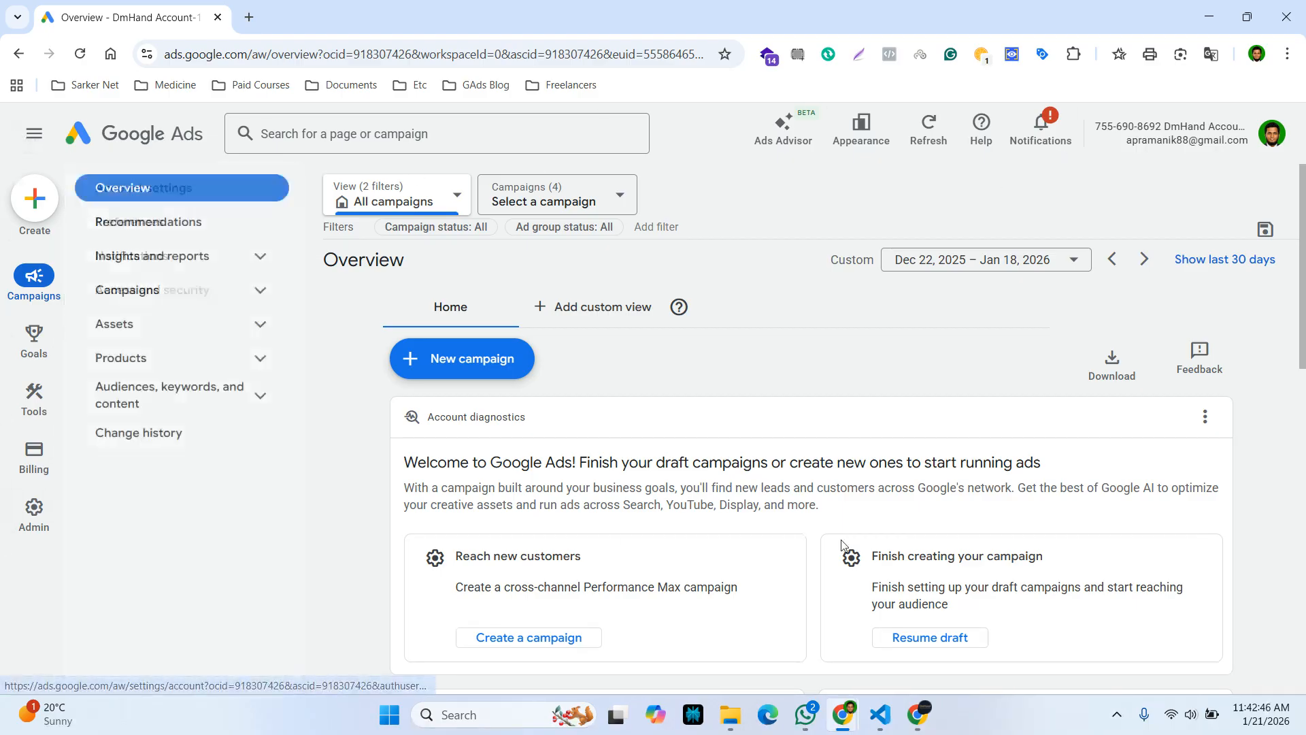
{"action": "mouse_move", "coordinate": [31, 398]}
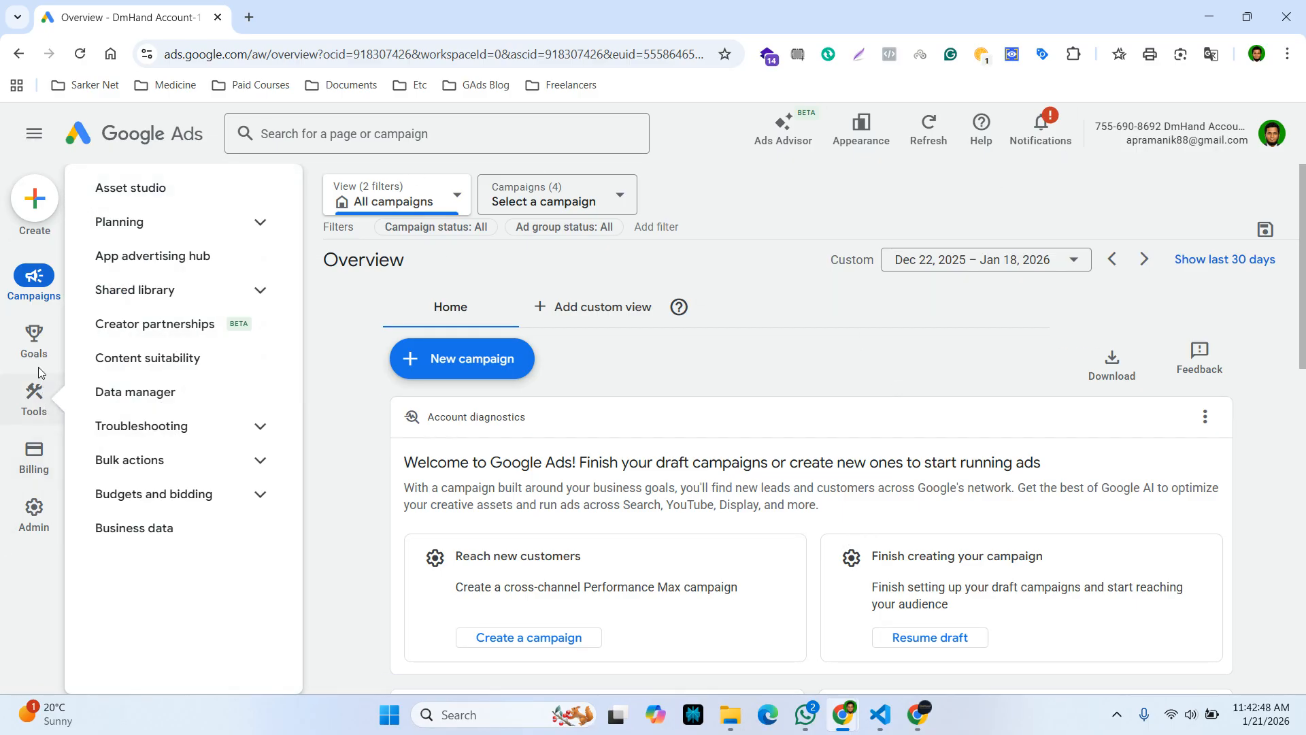
{"action": "left_click", "coordinate": [30, 401]}
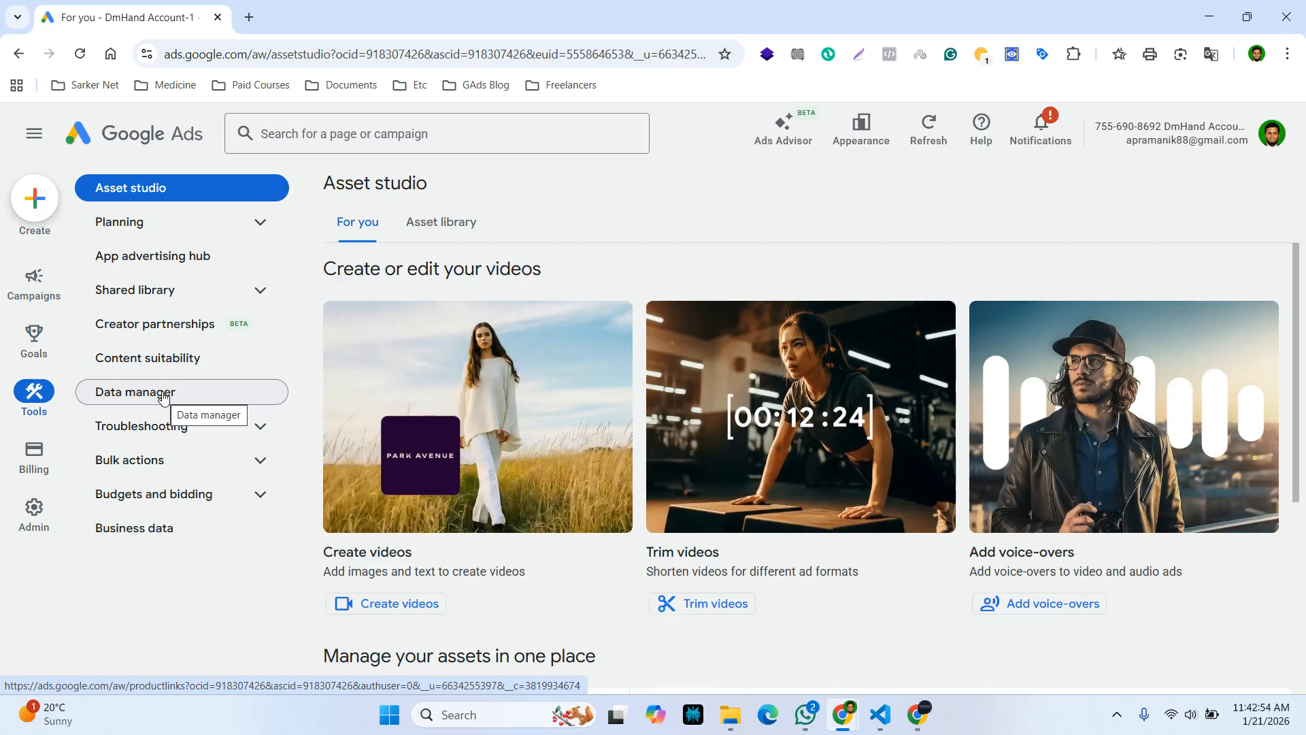
{"action": "left_click", "coordinate": [163, 398]}
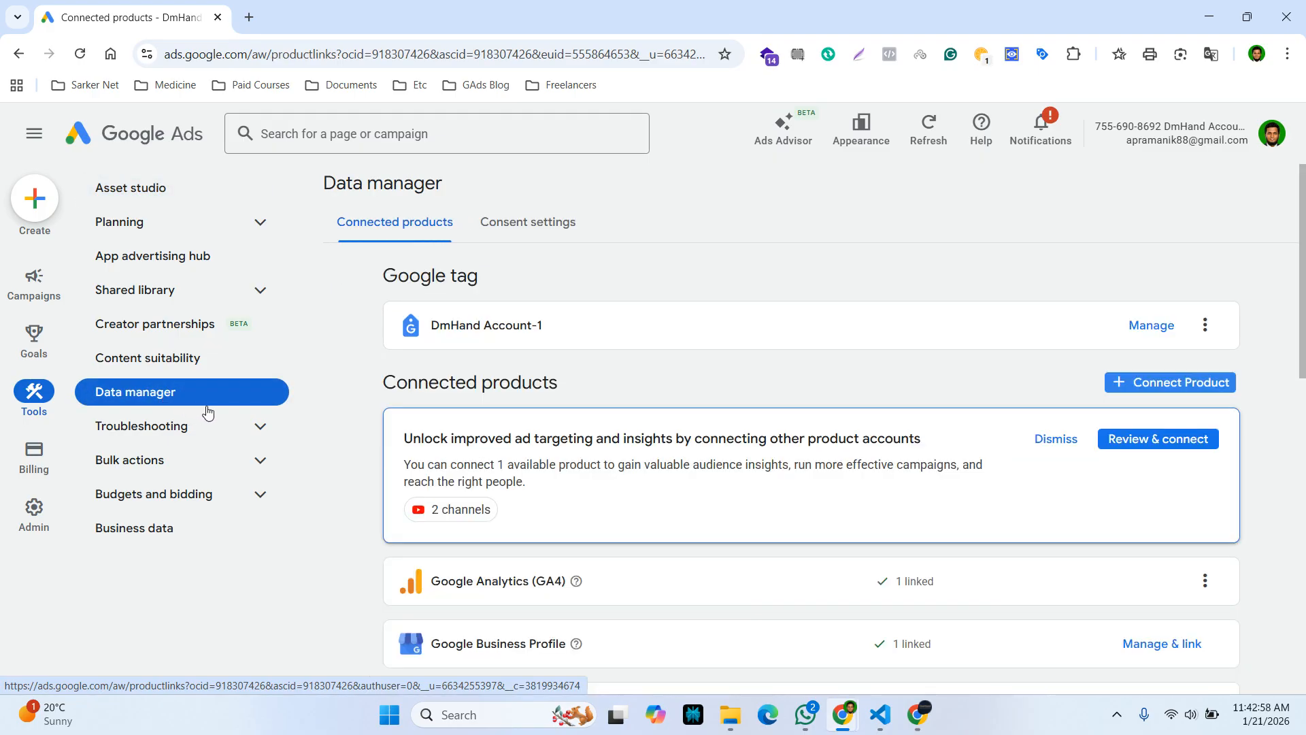
{"action": "left_click", "coordinate": [1056, 440]}
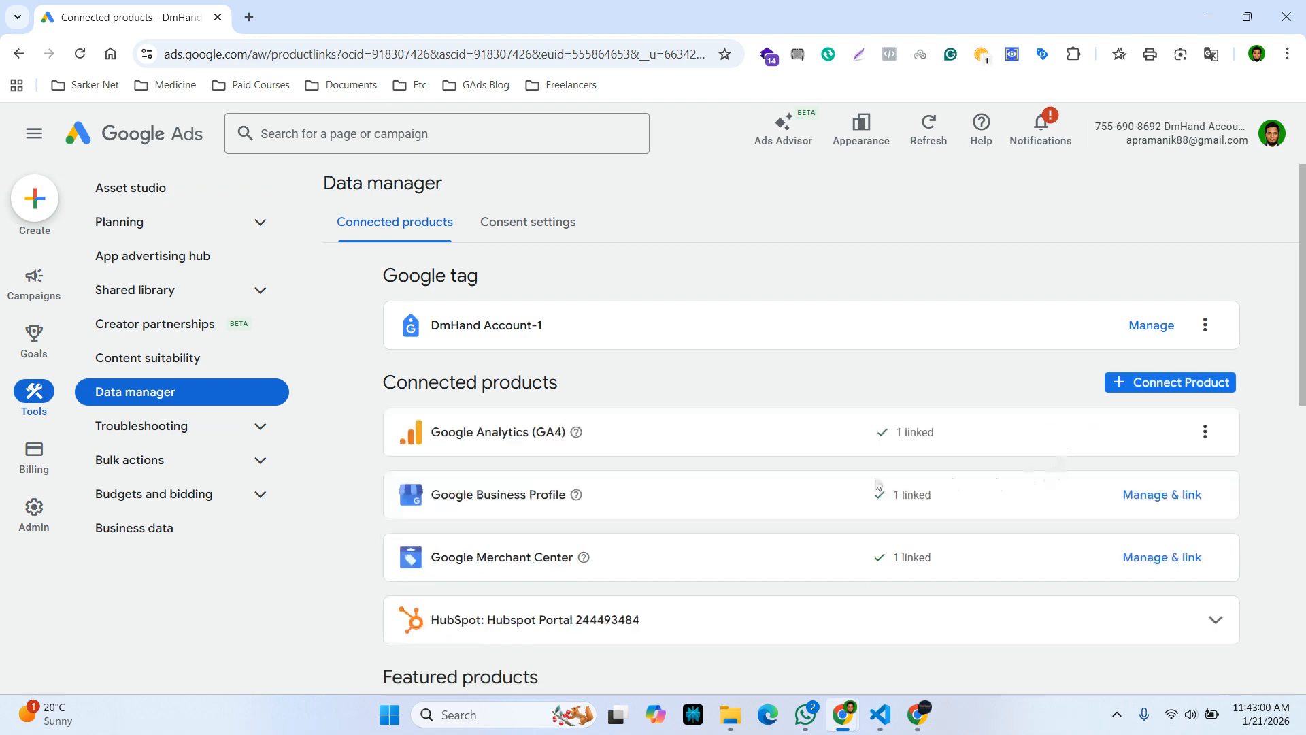
{"action": "scroll", "coordinate": [506, 569], "scroll_direction": "down", "scroll_amount": 3}
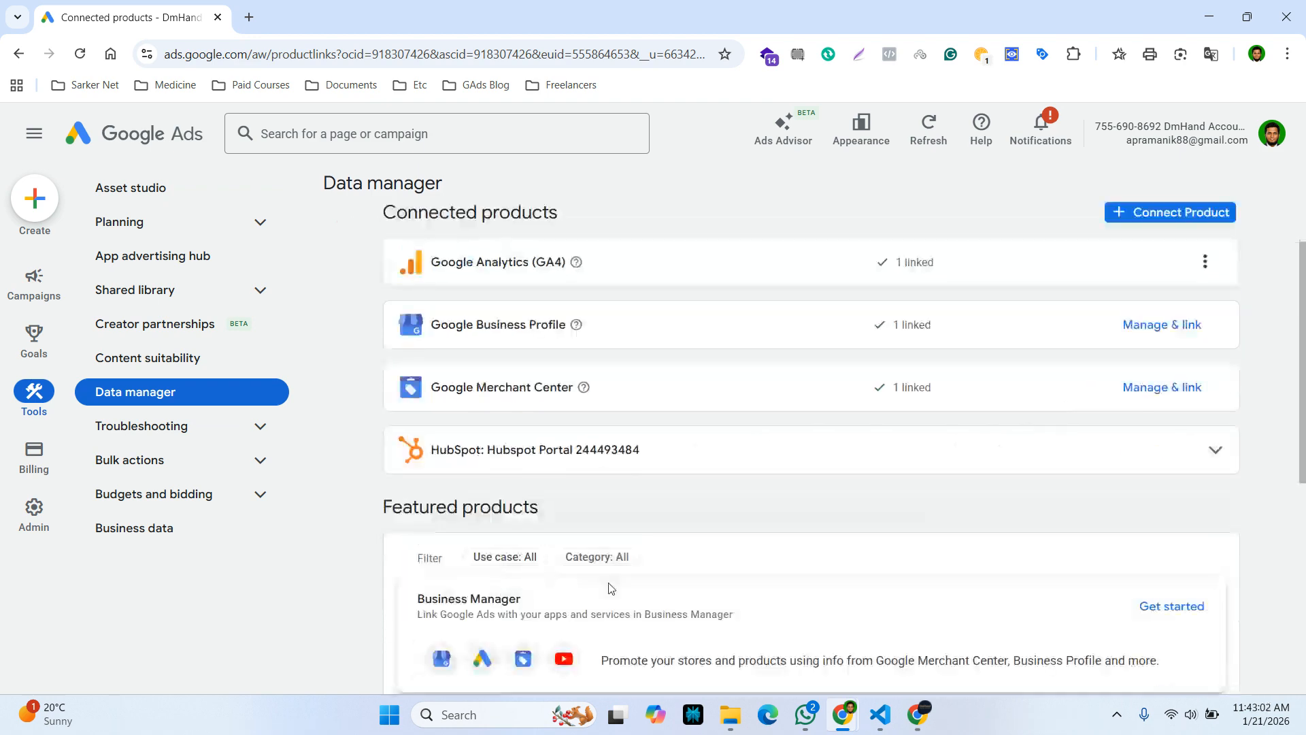
{"action": "scroll", "coordinate": [567, 619], "scroll_direction": "down", "scroll_amount": 1}
{"action": "scroll", "coordinate": [567, 619], "scroll_direction": "up", "scroll_amount": 3}
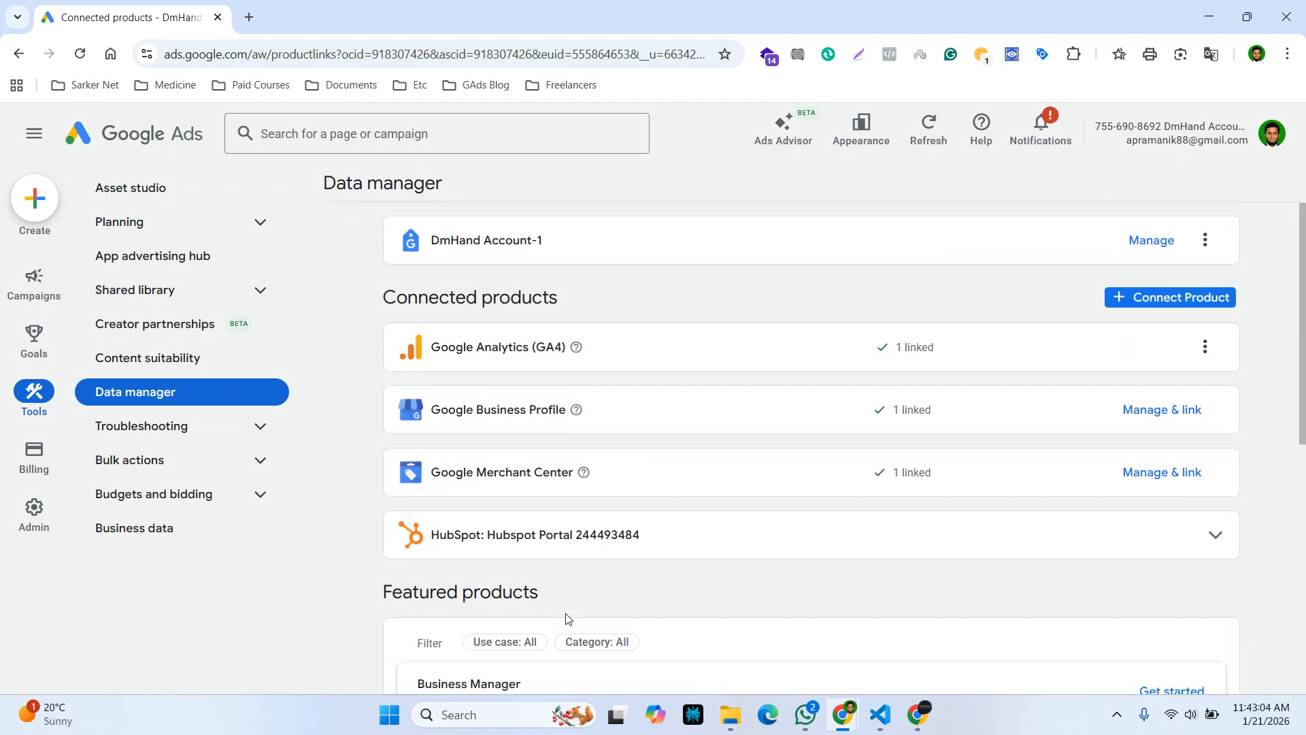
{"action": "scroll", "coordinate": [568, 619], "scroll_direction": "down", "scroll_amount": 1}
{"action": "scroll", "coordinate": [565, 618], "scroll_direction": "down", "scroll_amount": 5}
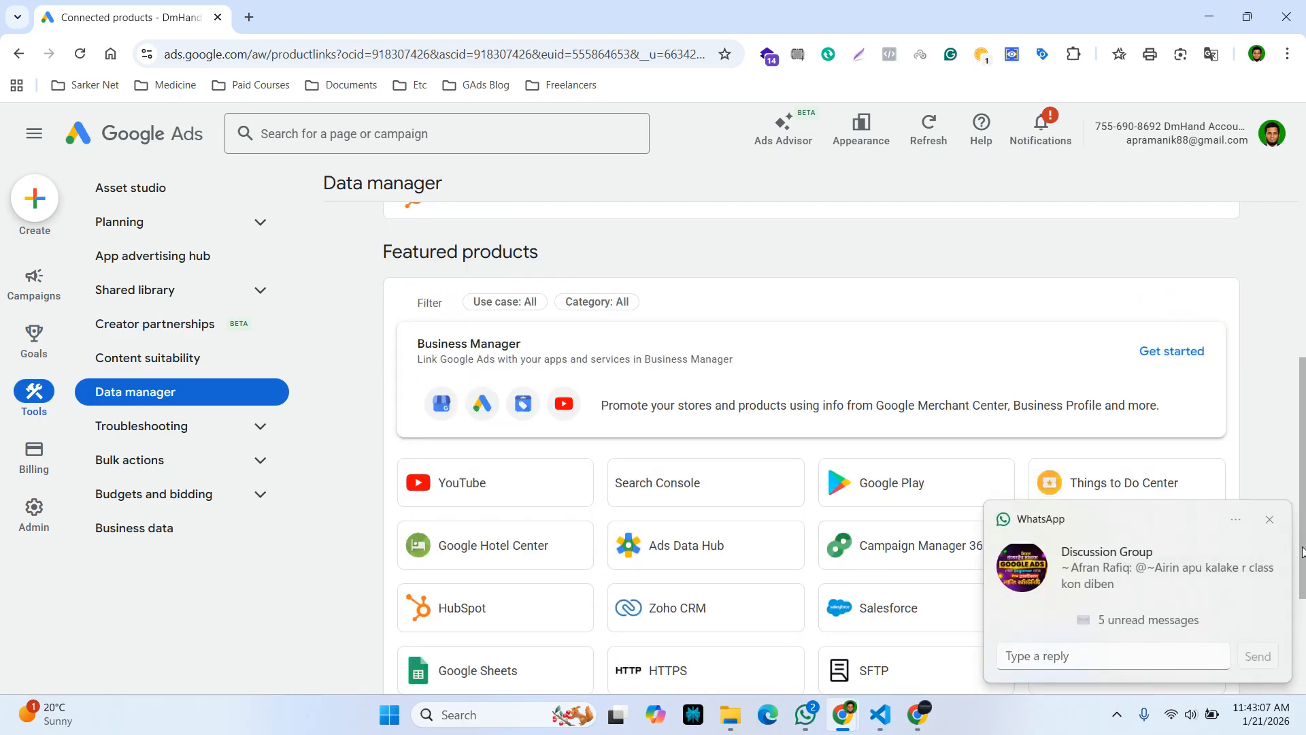
{"action": "left_click", "coordinate": [1270, 519]}
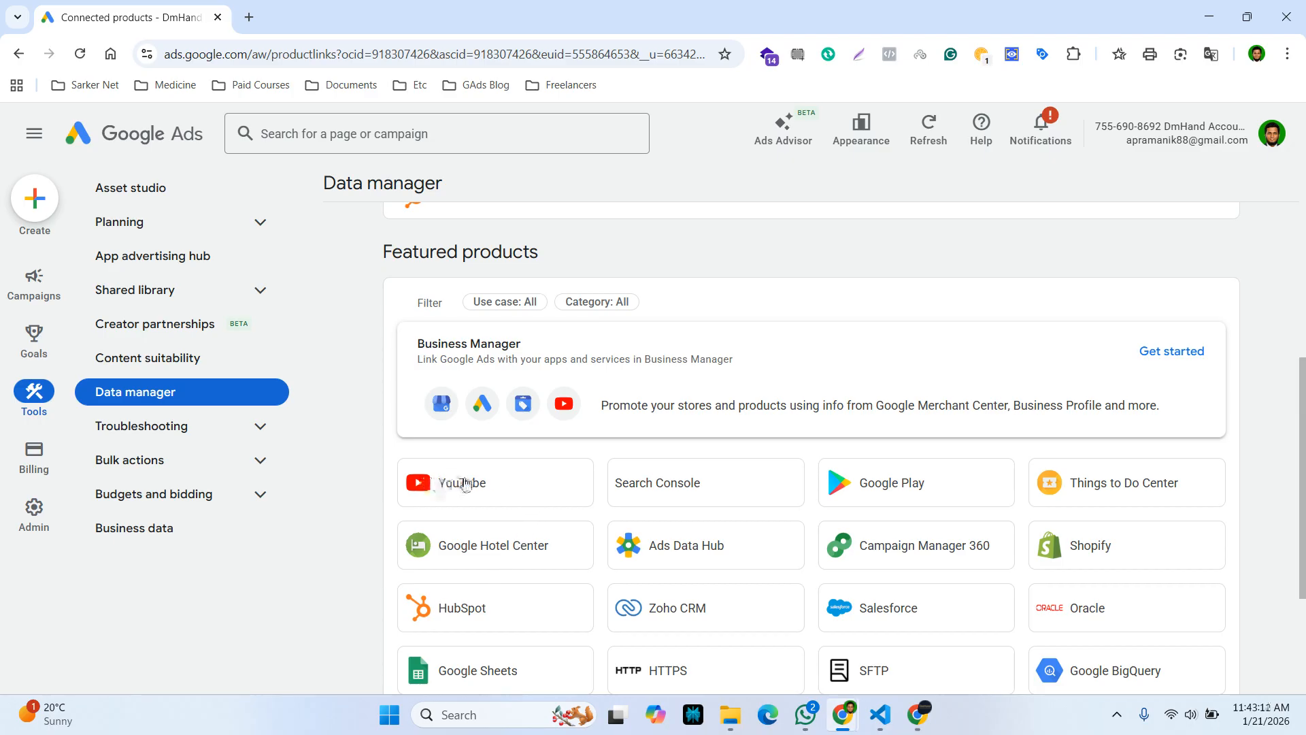
{"action": "scroll", "coordinate": [465, 484], "scroll_direction": "up", "scroll_amount": 2}
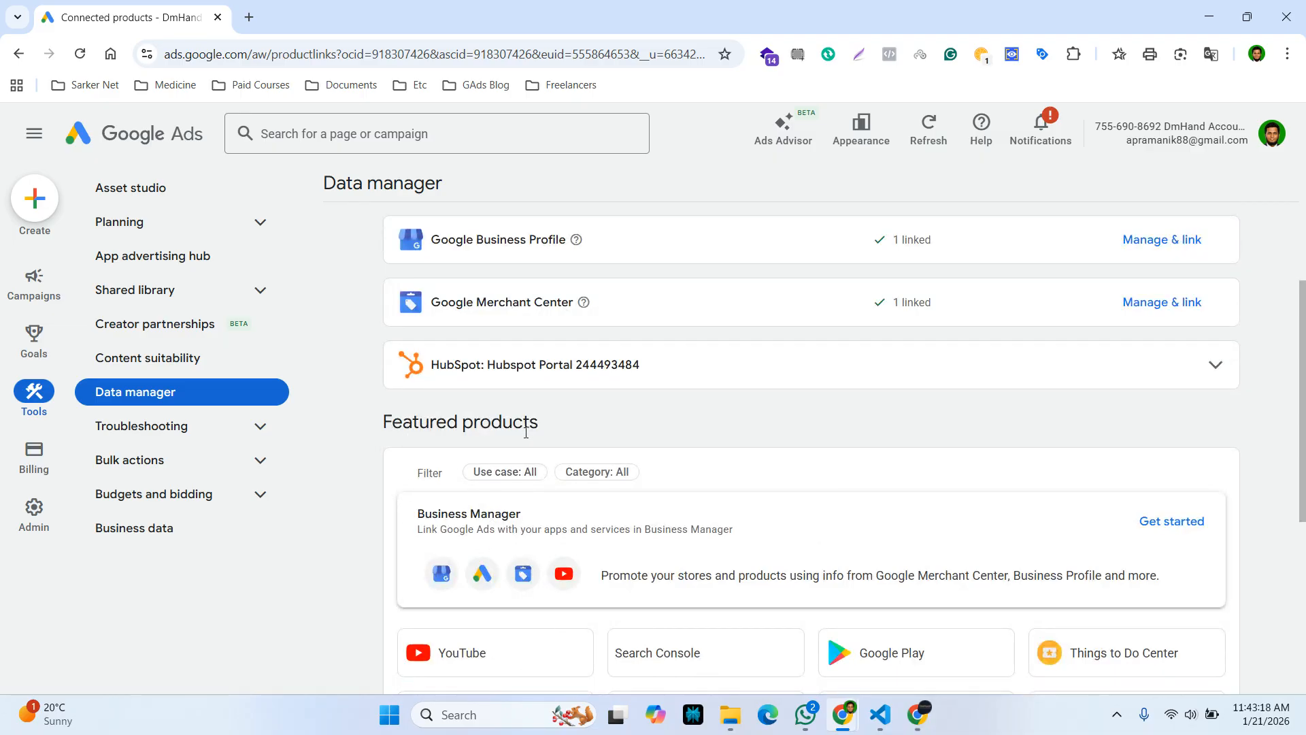
{"action": "scroll", "coordinate": [534, 586], "scroll_direction": "down", "scroll_amount": 3}
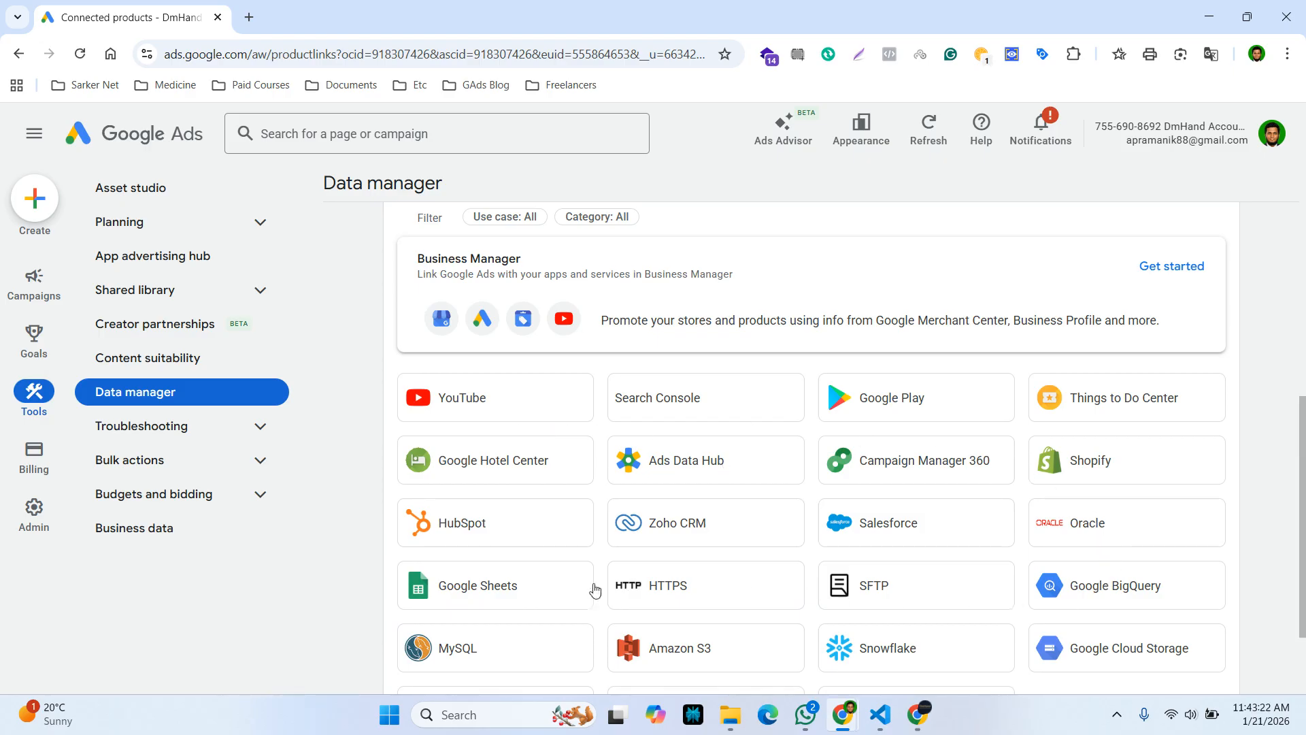
{"action": "scroll", "coordinate": [500, 592], "scroll_direction": "down", "scroll_amount": 1}
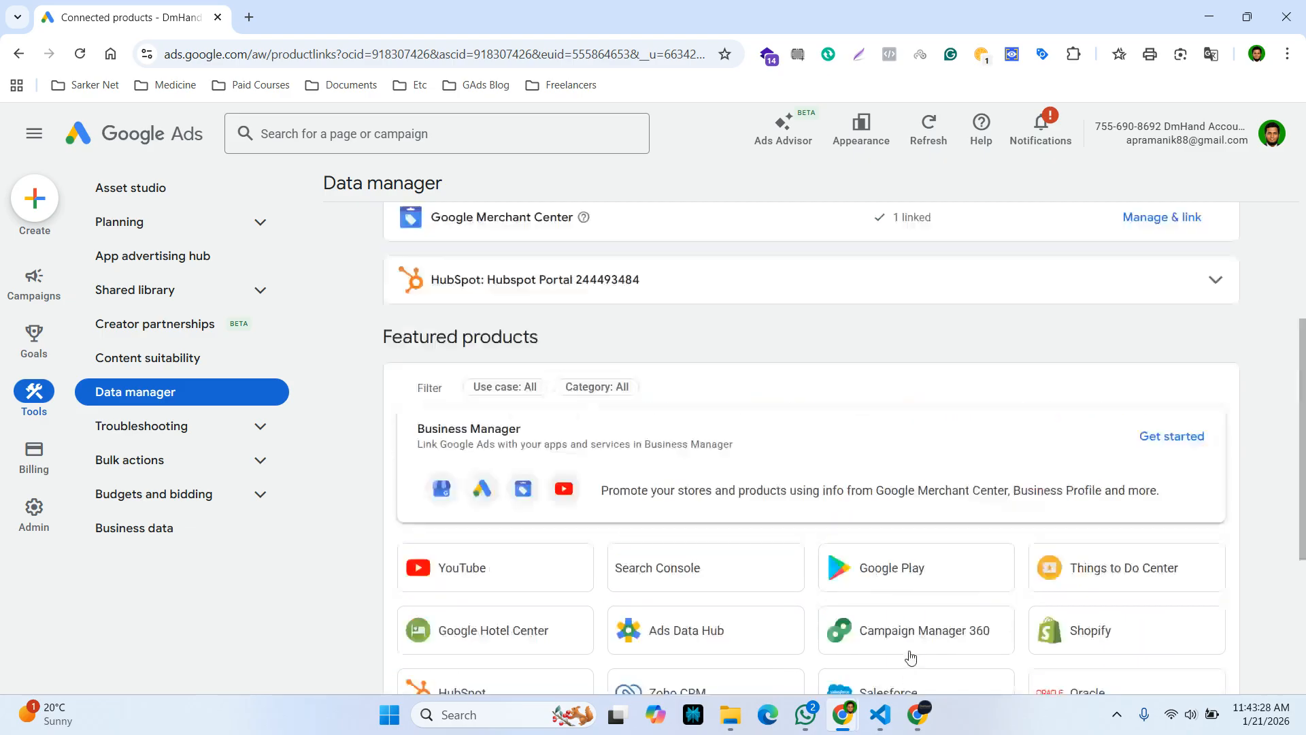
{"action": "scroll", "coordinate": [912, 657], "scroll_direction": "up", "scroll_amount": 6}
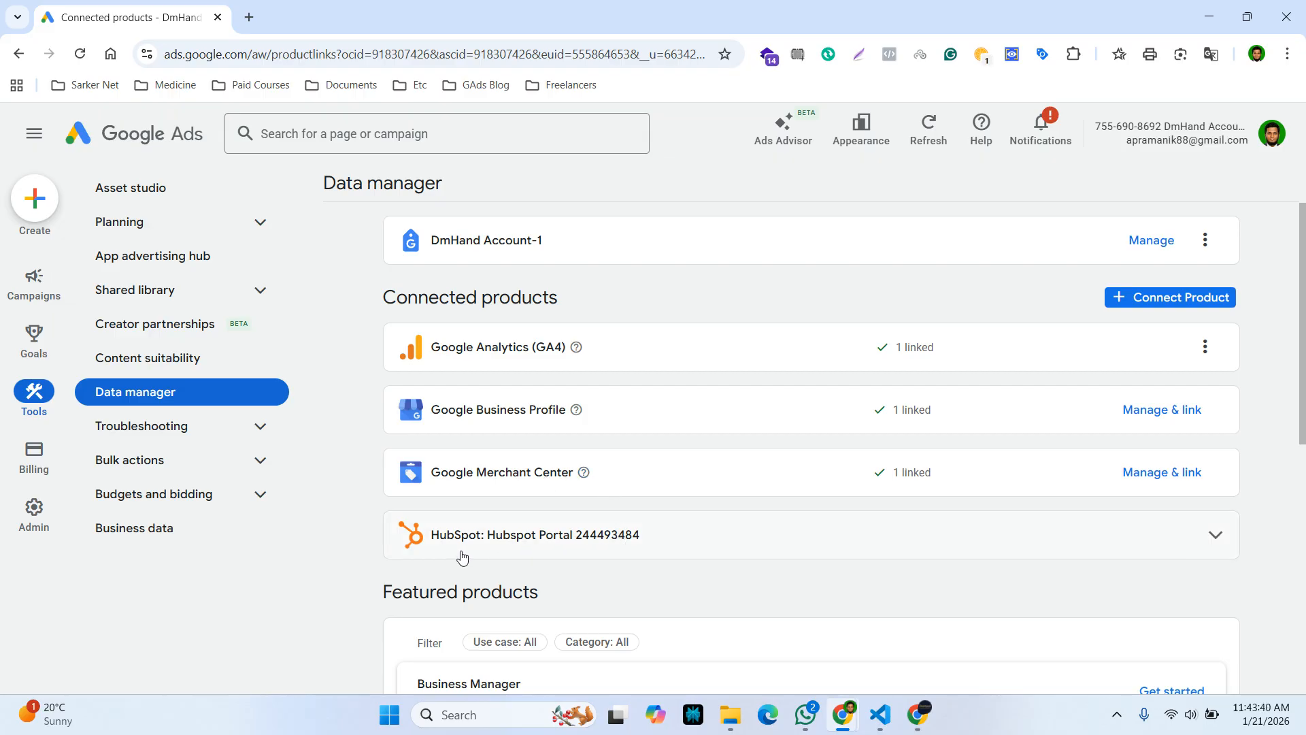
{"action": "scroll", "coordinate": [655, 559], "scroll_direction": "down", "scroll_amount": 3}
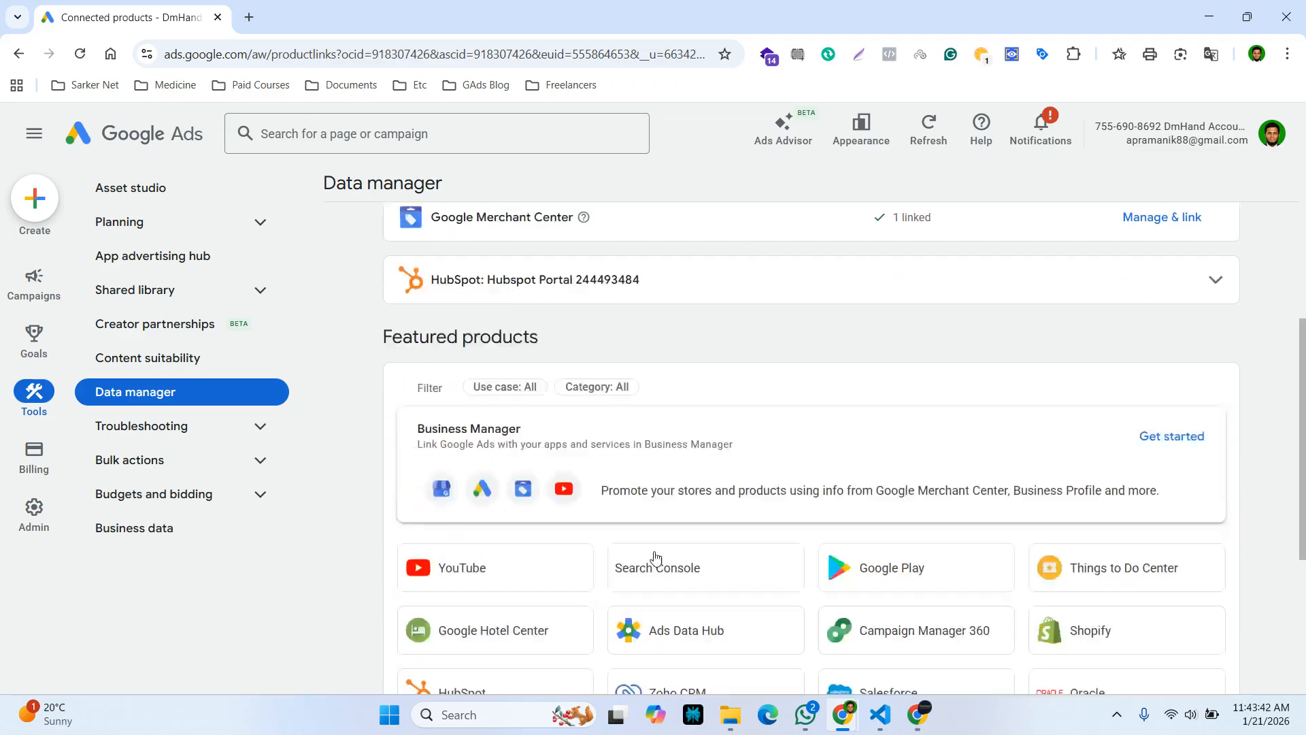
{"action": "scroll", "coordinate": [655, 559], "scroll_direction": "down", "scroll_amount": 1}
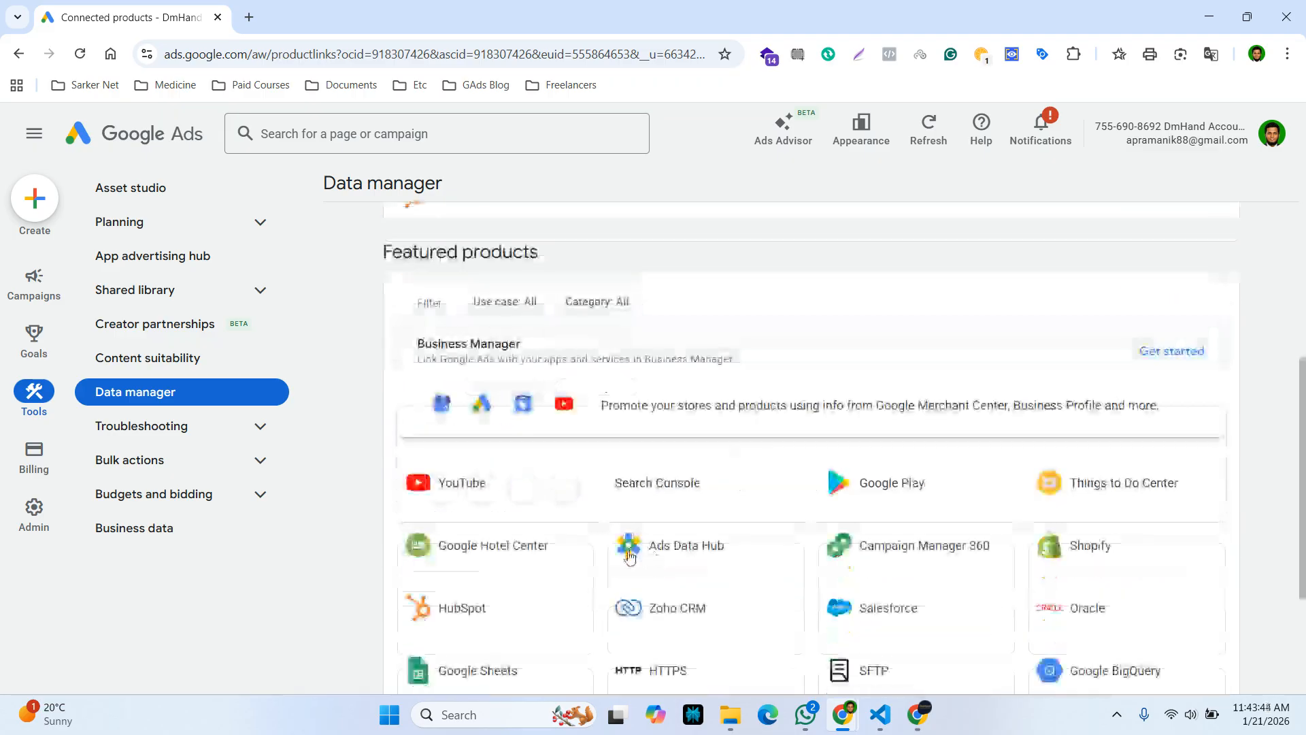
{"action": "scroll", "coordinate": [615, 594], "scroll_direction": "down", "scroll_amount": 1}
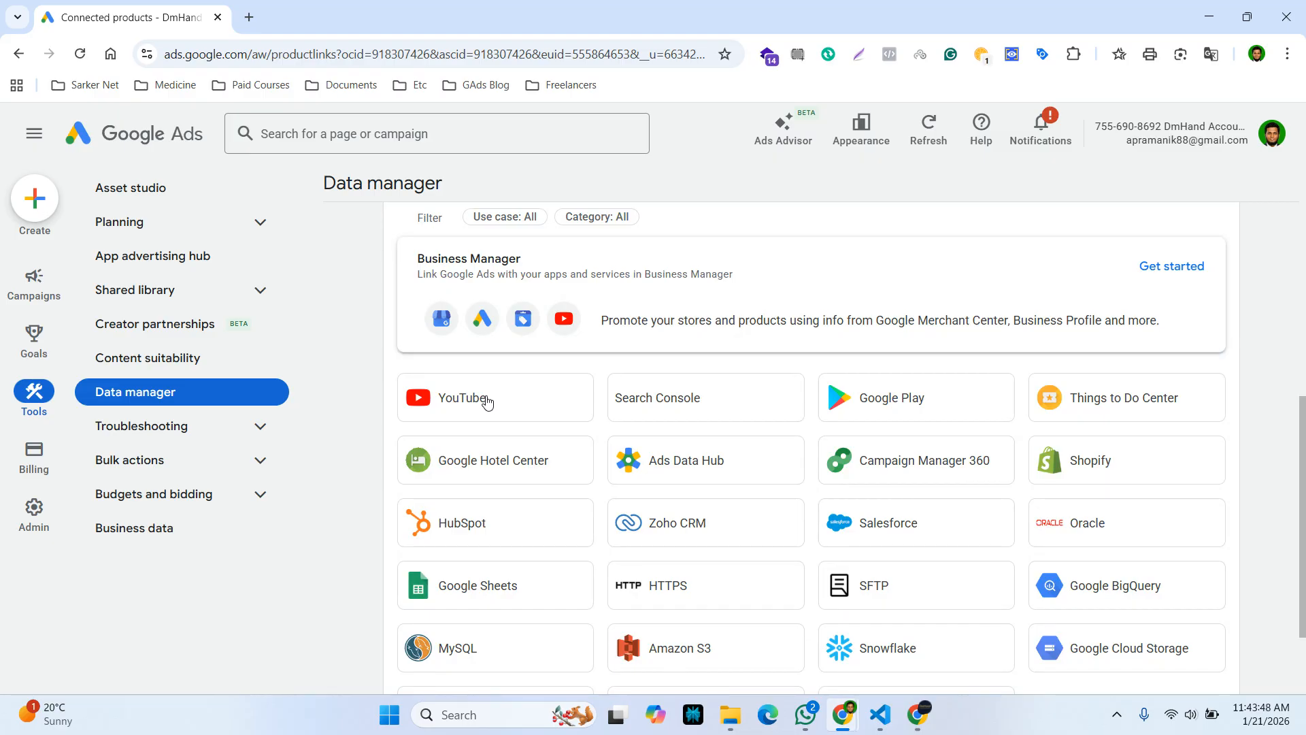
Open the YouTube tile under Featured products
{"action": "left_click", "coordinate": [487, 402]}
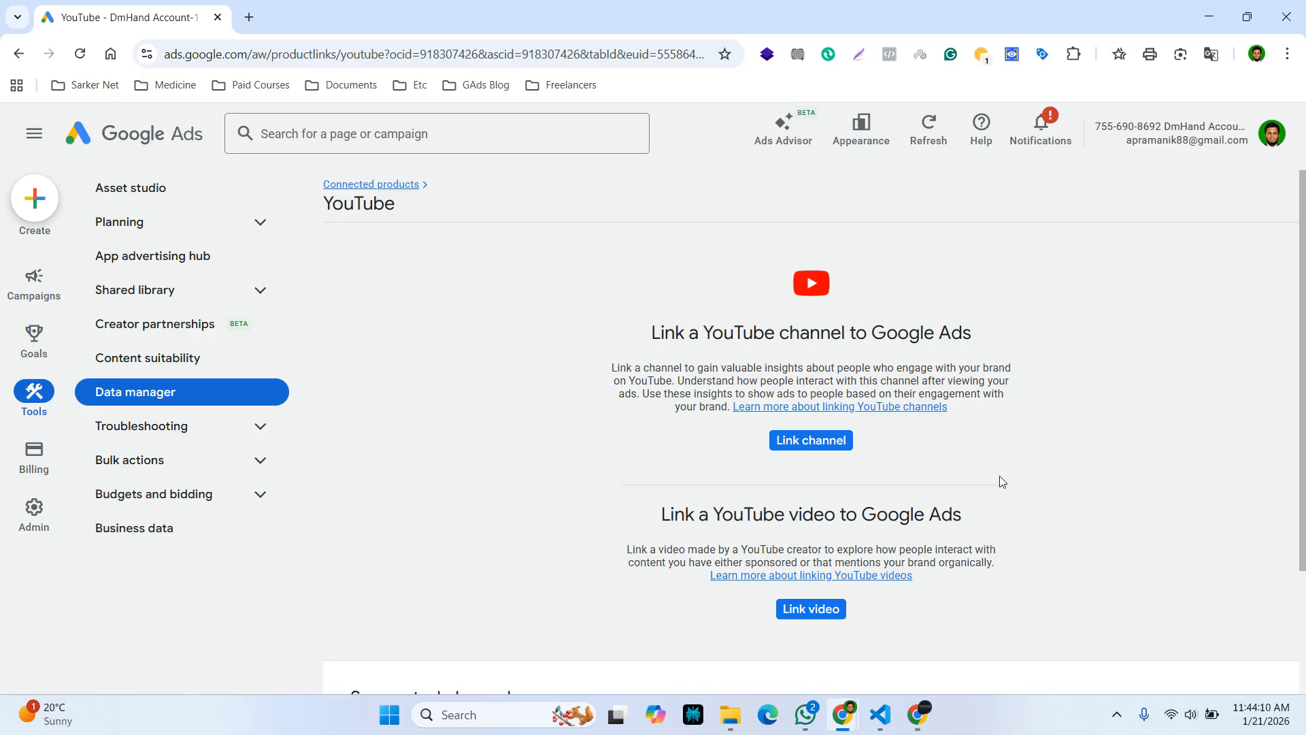
Start a channel link, search 'DmHandBD' and select the DmHand channel
{"action": "left_click", "coordinate": [804, 446]}
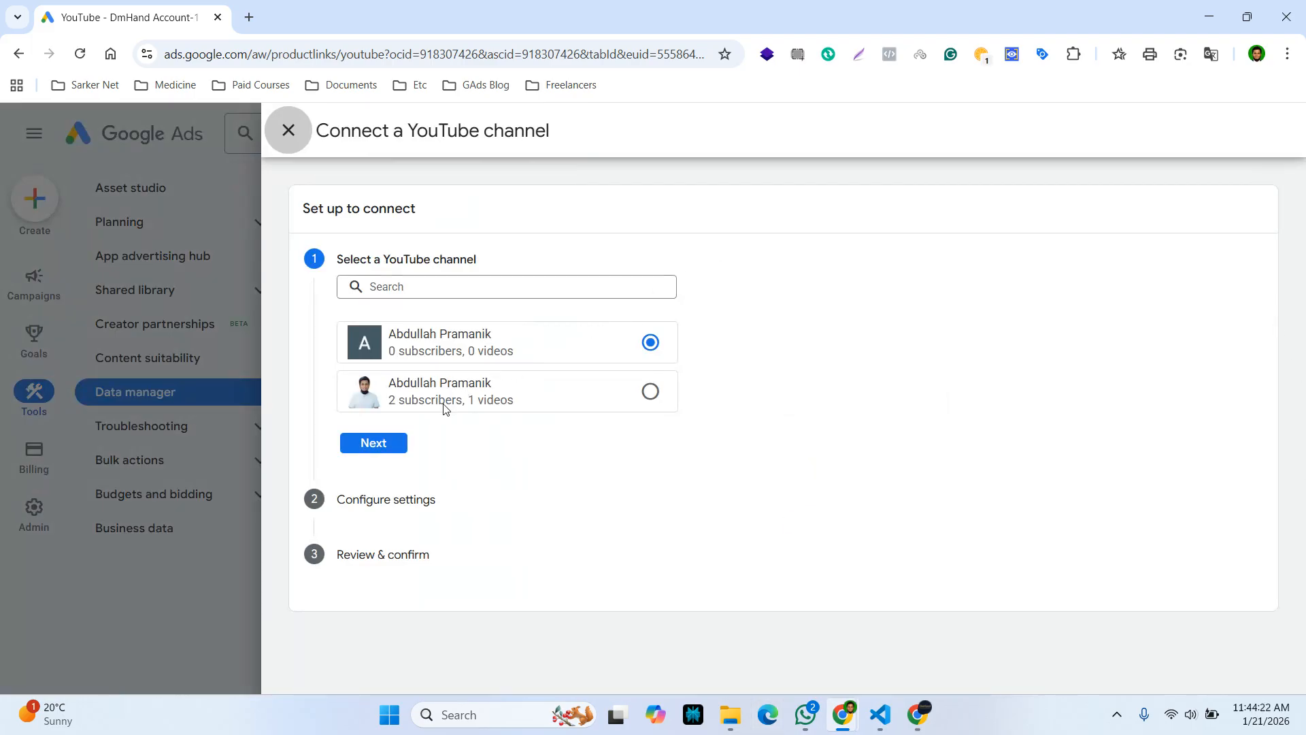
{"action": "left_click", "coordinate": [416, 287]}
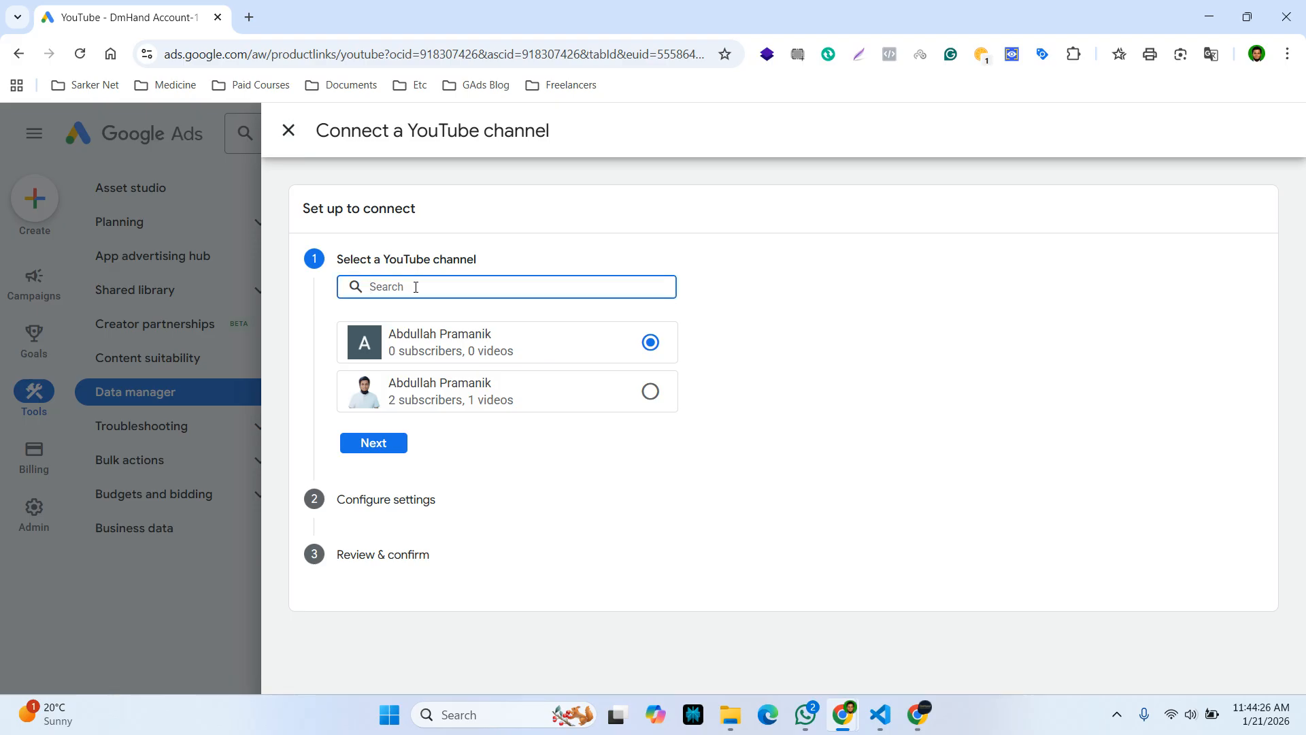
{"action": "type", "text": "DmHan"}
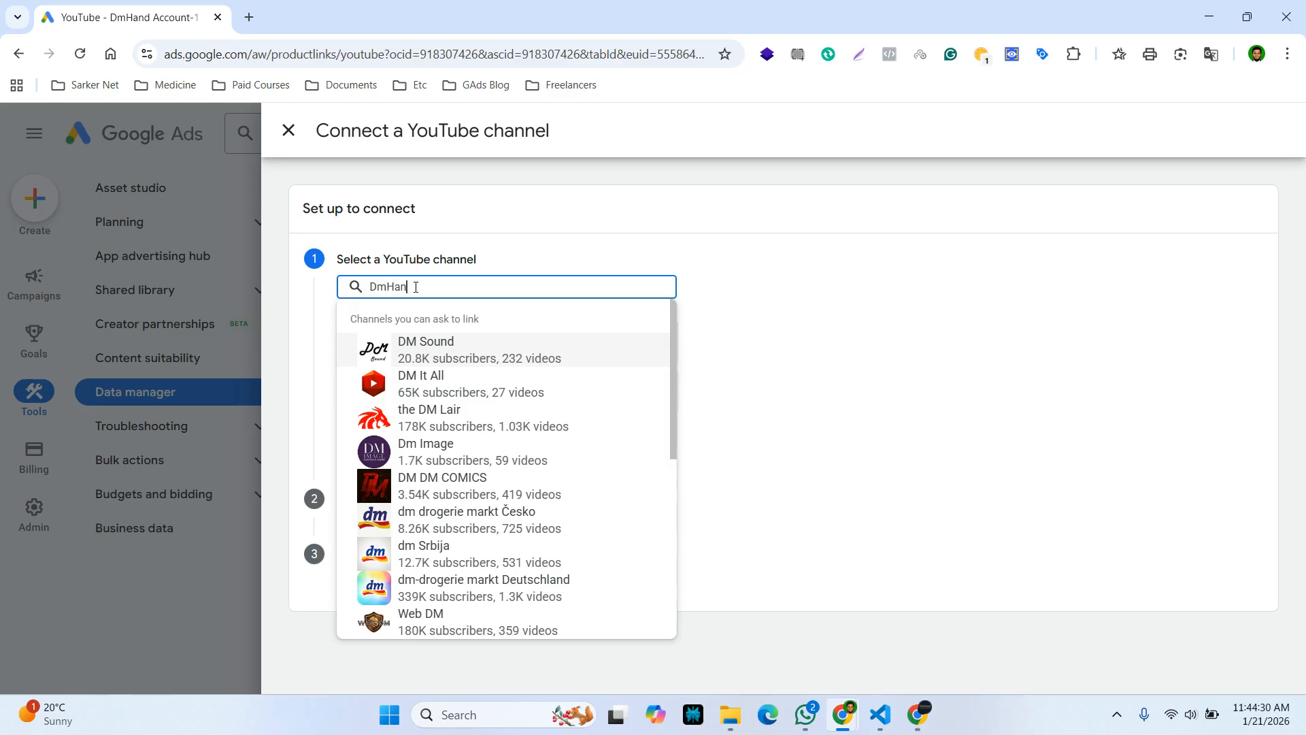
{"action": "type", "text": "dBD"}
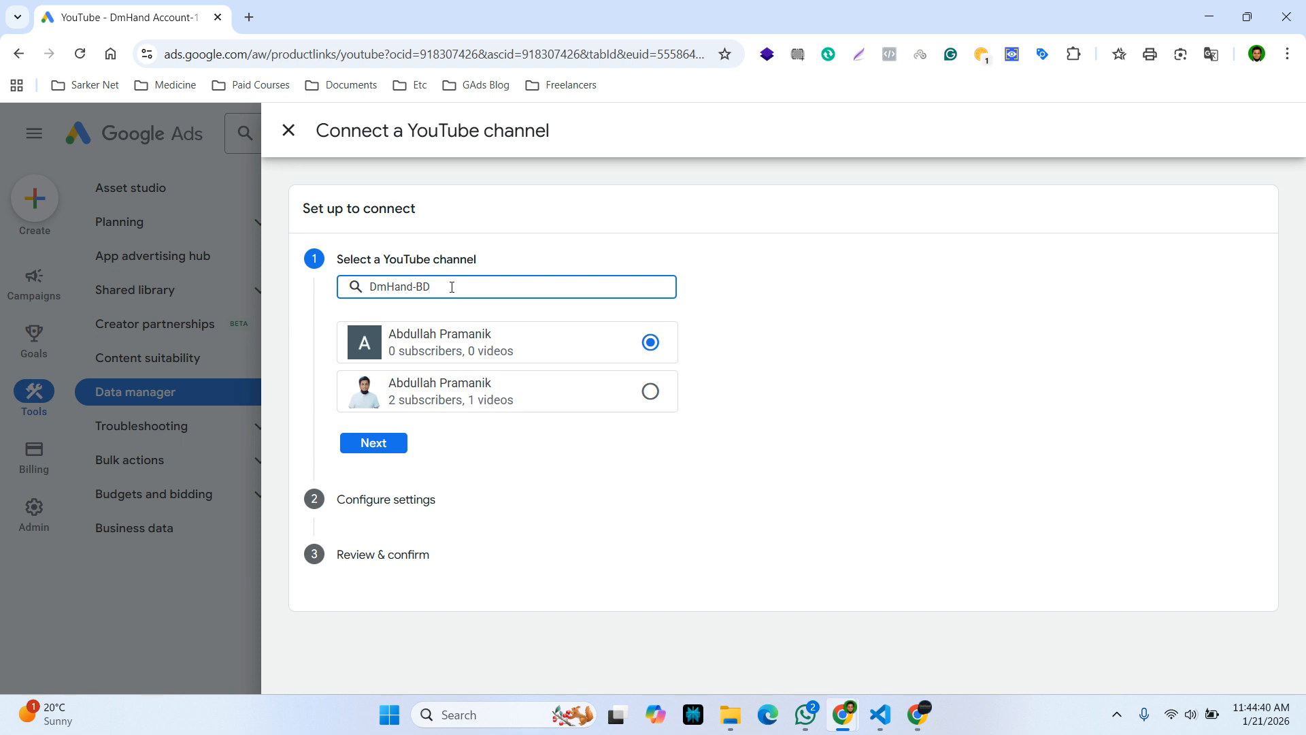
{"action": "key", "text": "BackSpace"}
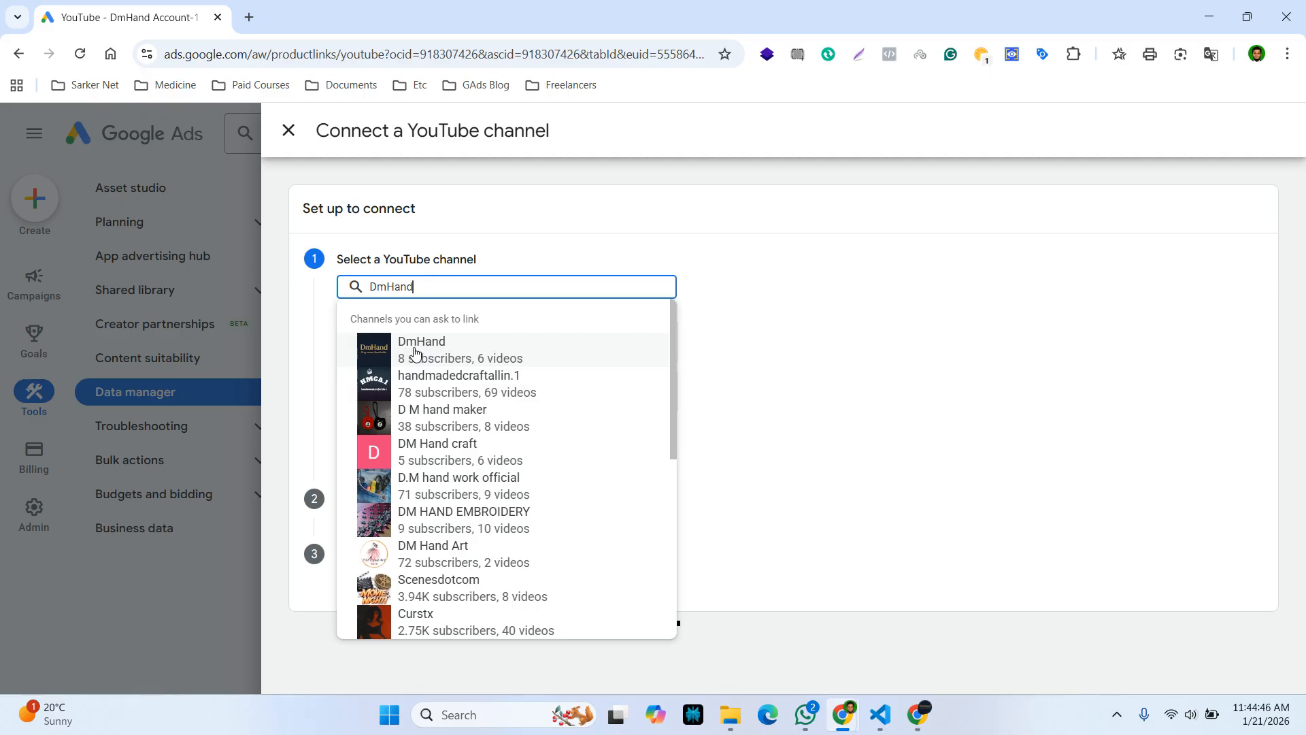
{"action": "left_click", "coordinate": [406, 353]}
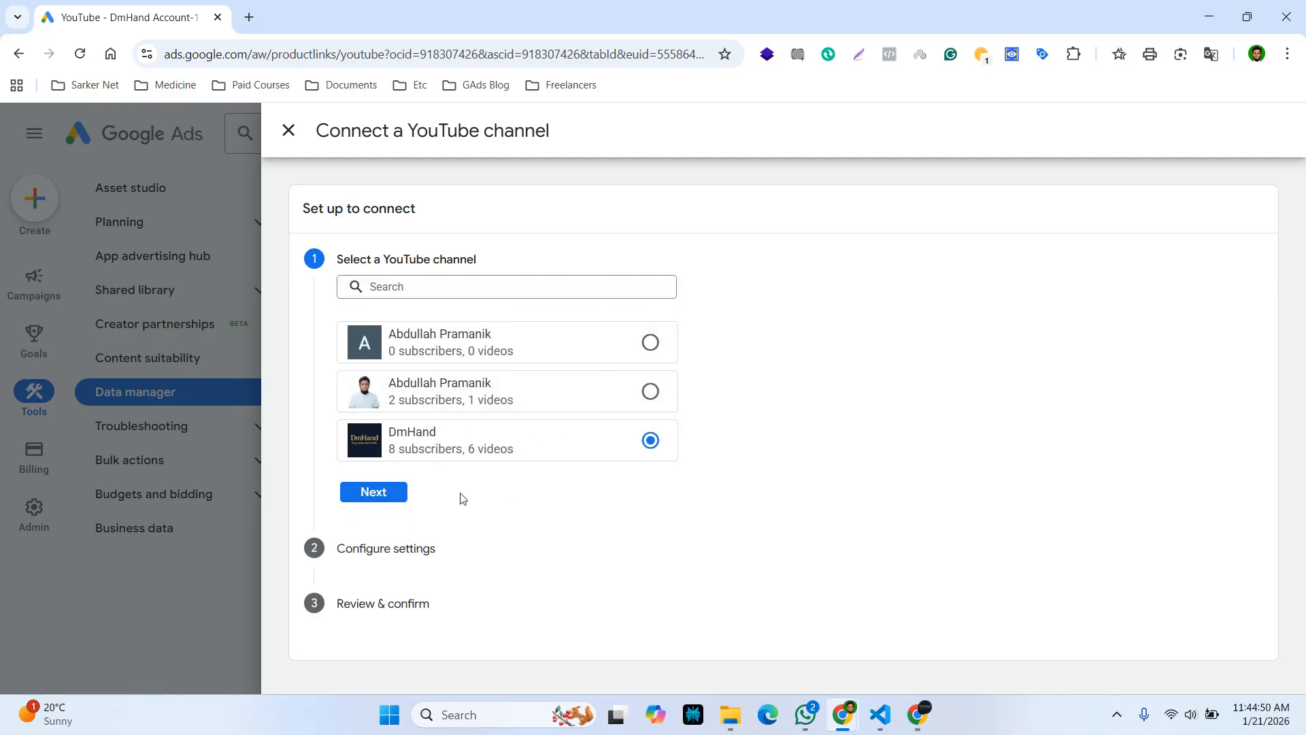
{"action": "left_click", "coordinate": [374, 499]}
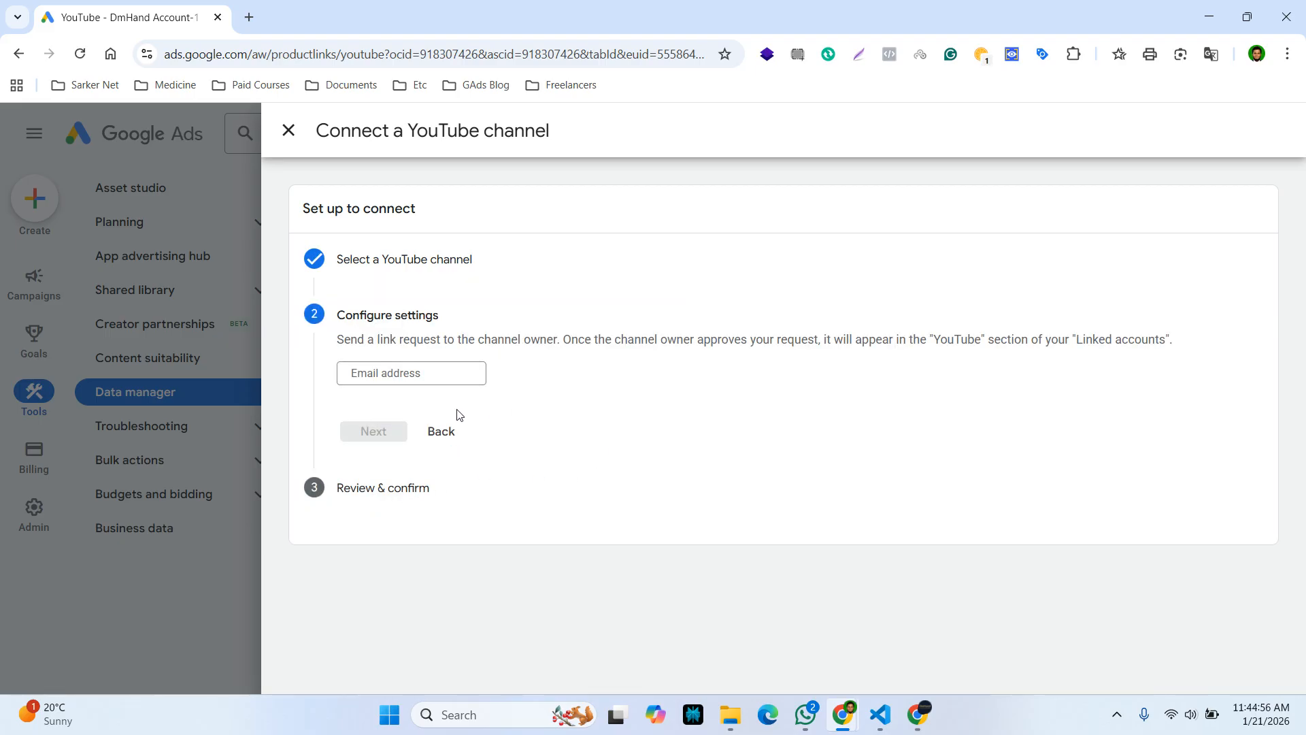
Enter the channel owner's e-mail address and send the link request
{"action": "left_click", "coordinate": [370, 372]}
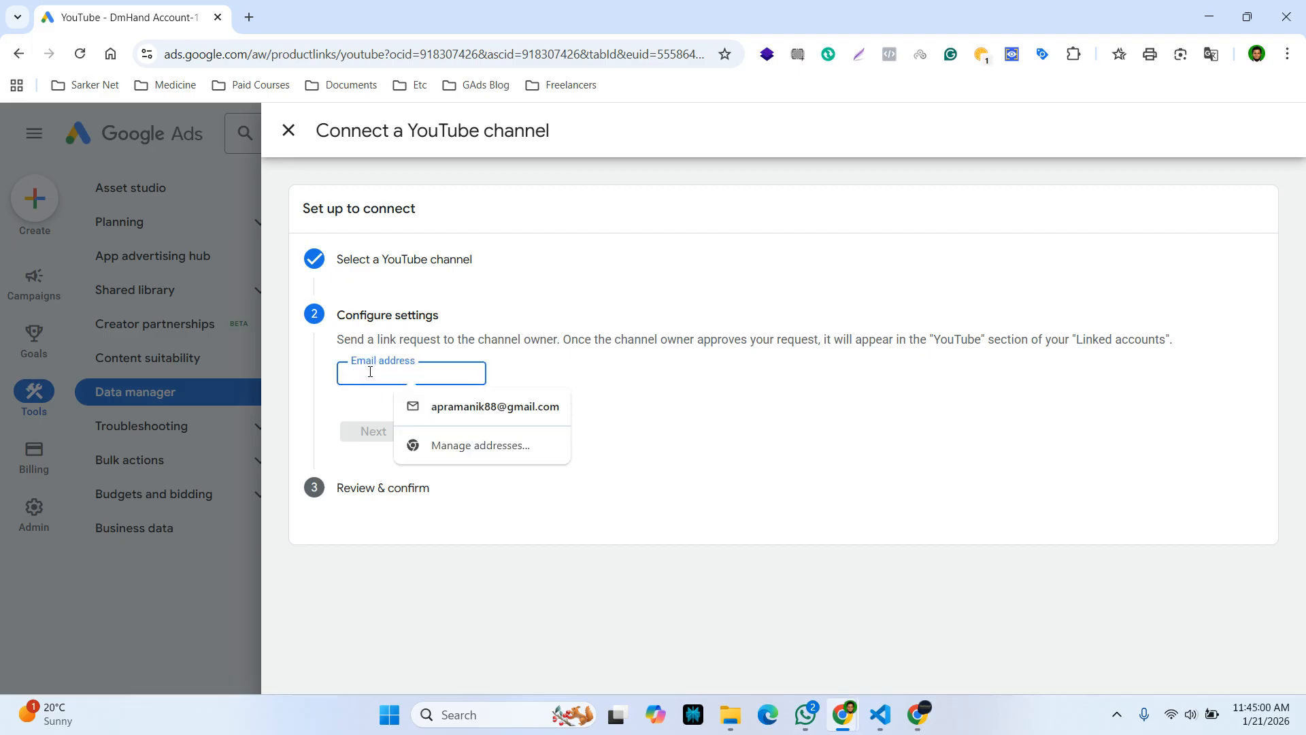
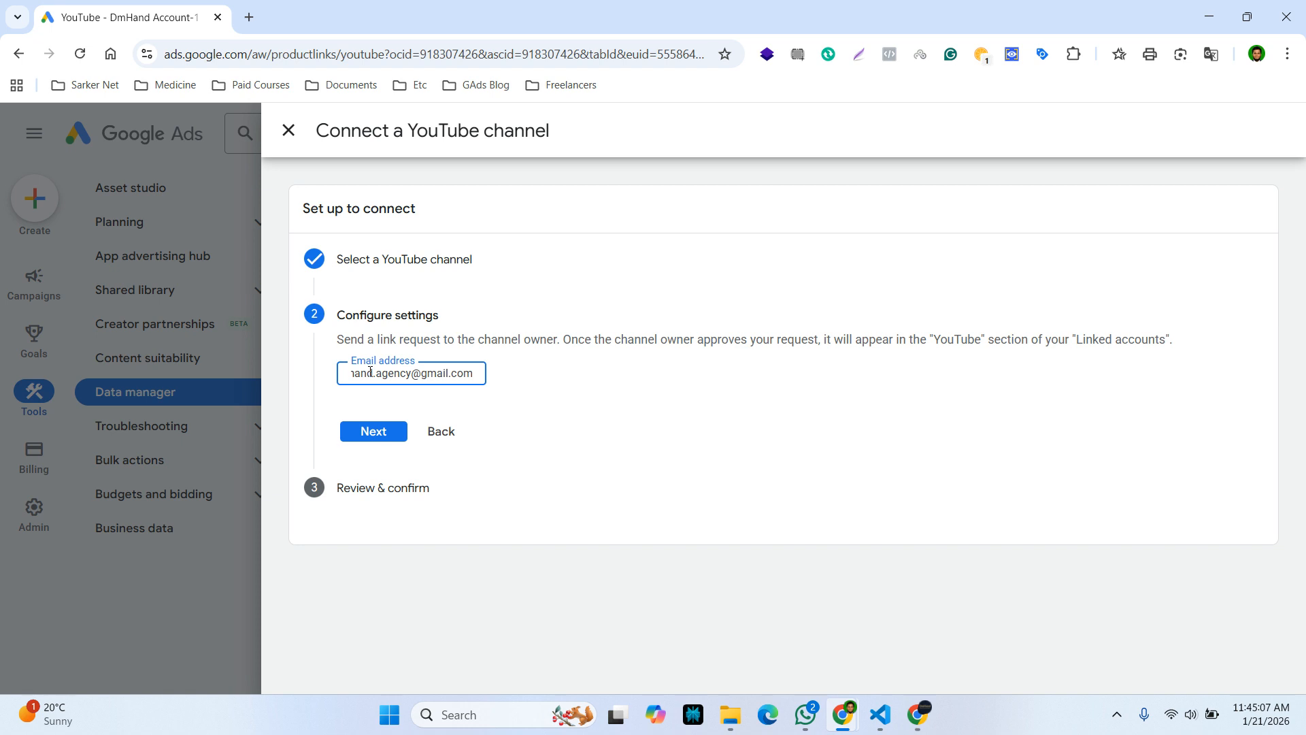
{"action": "left_click", "coordinate": [365, 437]}
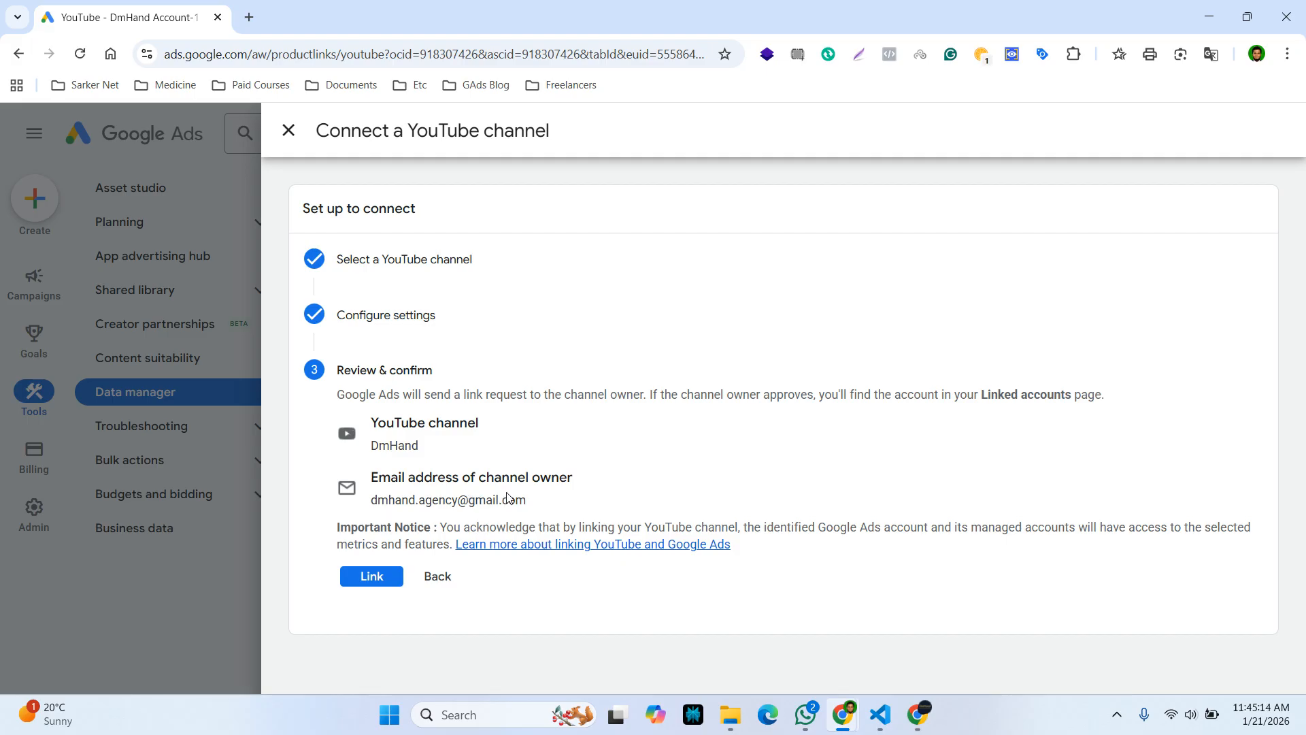
{"action": "left_click", "coordinate": [372, 579]}
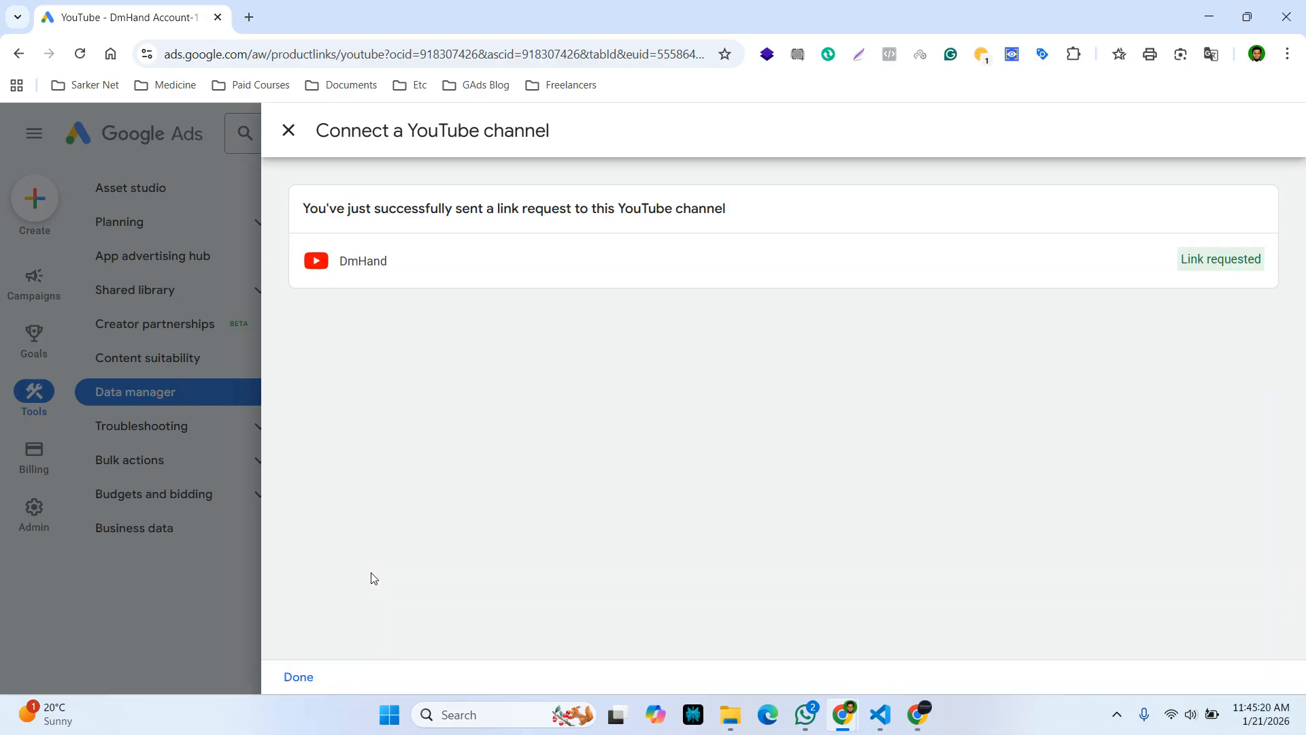
{"action": "left_click", "coordinate": [918, 714]}
Open the Google Ads link request e-mail in Gmail and follow REVIEW LINK REQUEST
{"action": "left_click", "coordinate": [249, 19]}
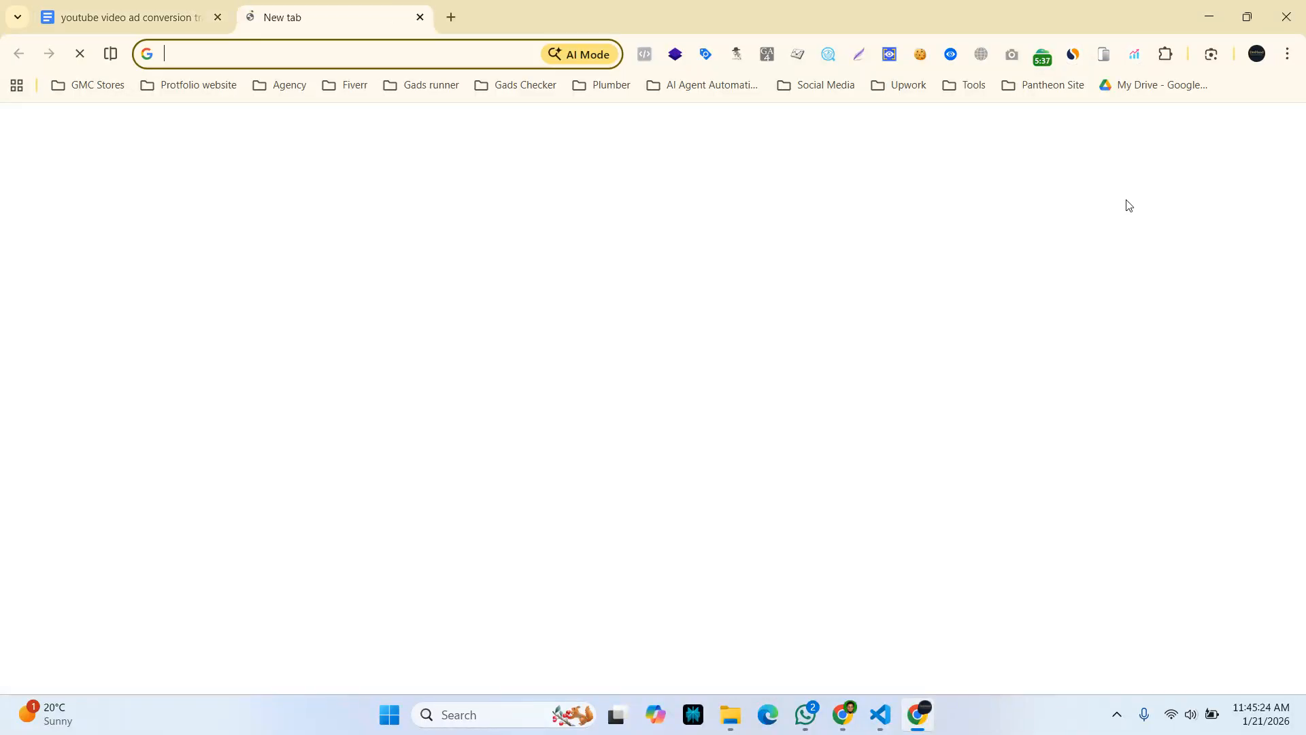
{"action": "left_click", "coordinate": [1145, 132]}
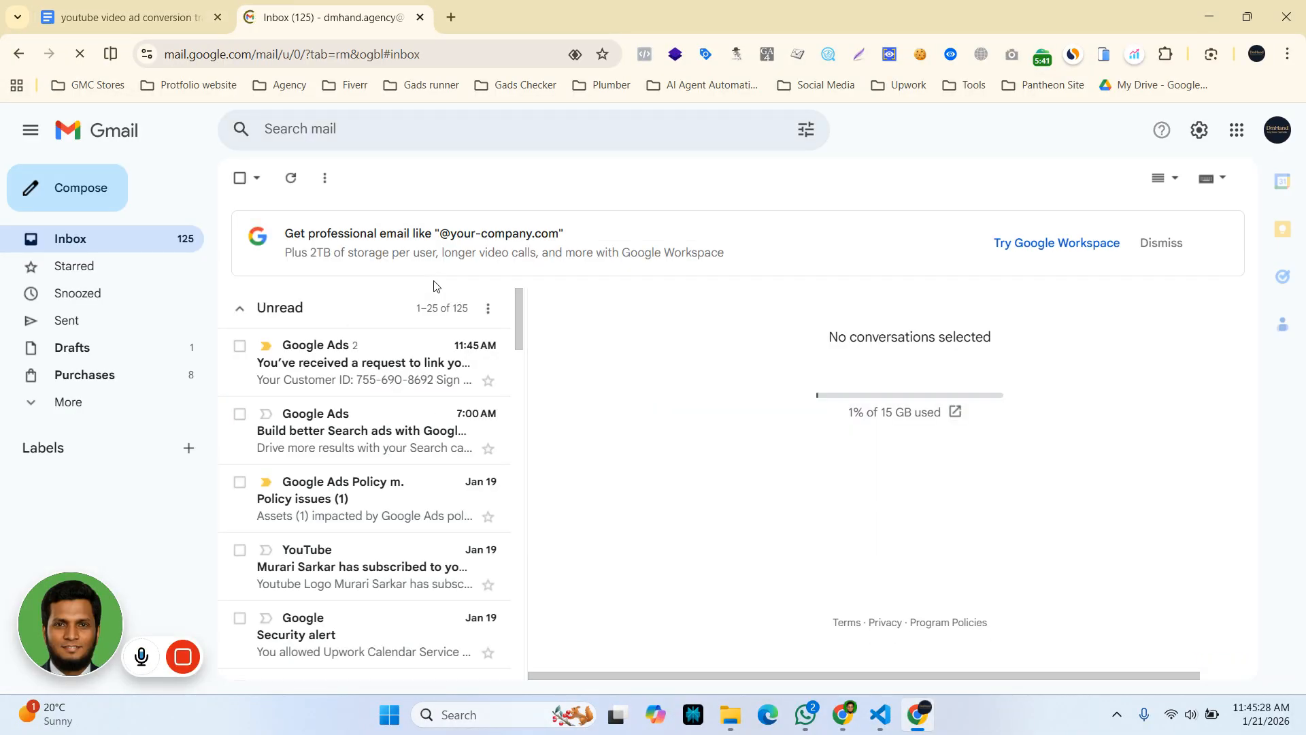
{"action": "left_click", "coordinate": [338, 366]}
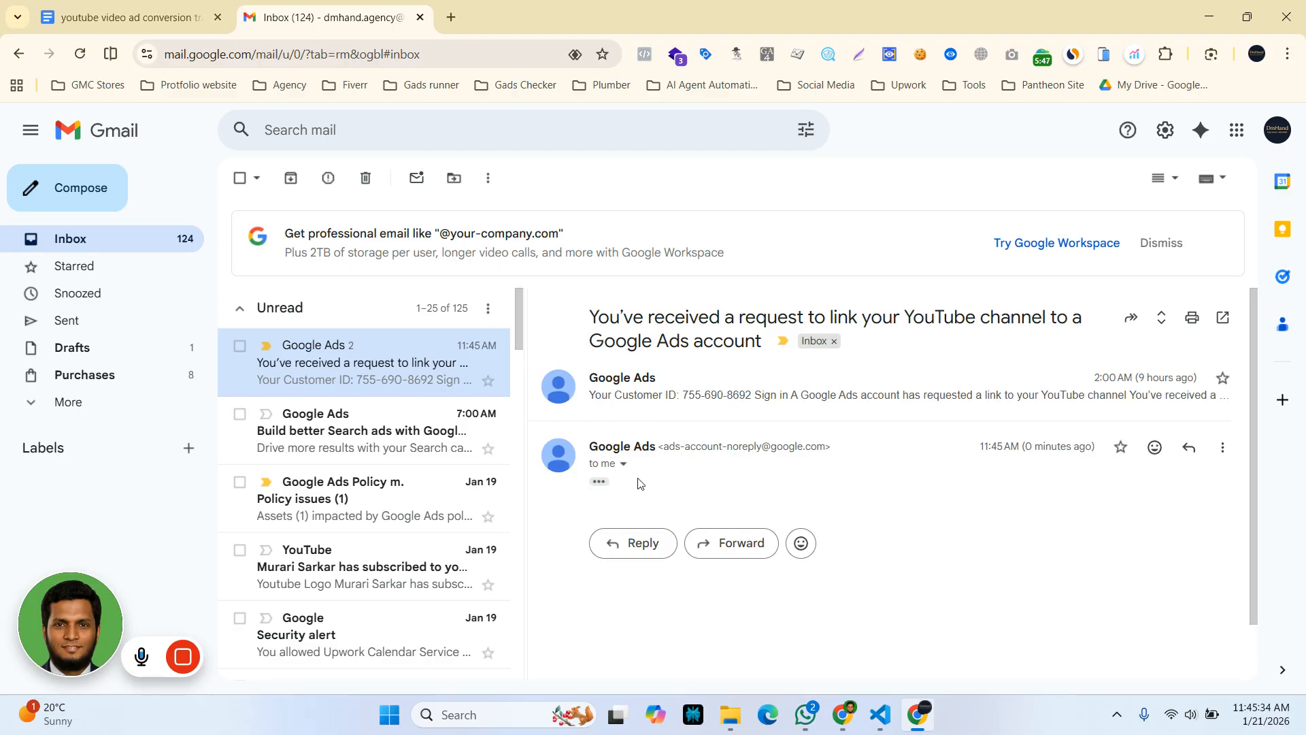
{"action": "left_click", "coordinate": [599, 481]}
{"action": "scroll", "coordinate": [636, 499], "scroll_direction": "down", "scroll_amount": 5}
{"action": "scroll", "coordinate": [638, 502], "scroll_direction": "down", "scroll_amount": 5}
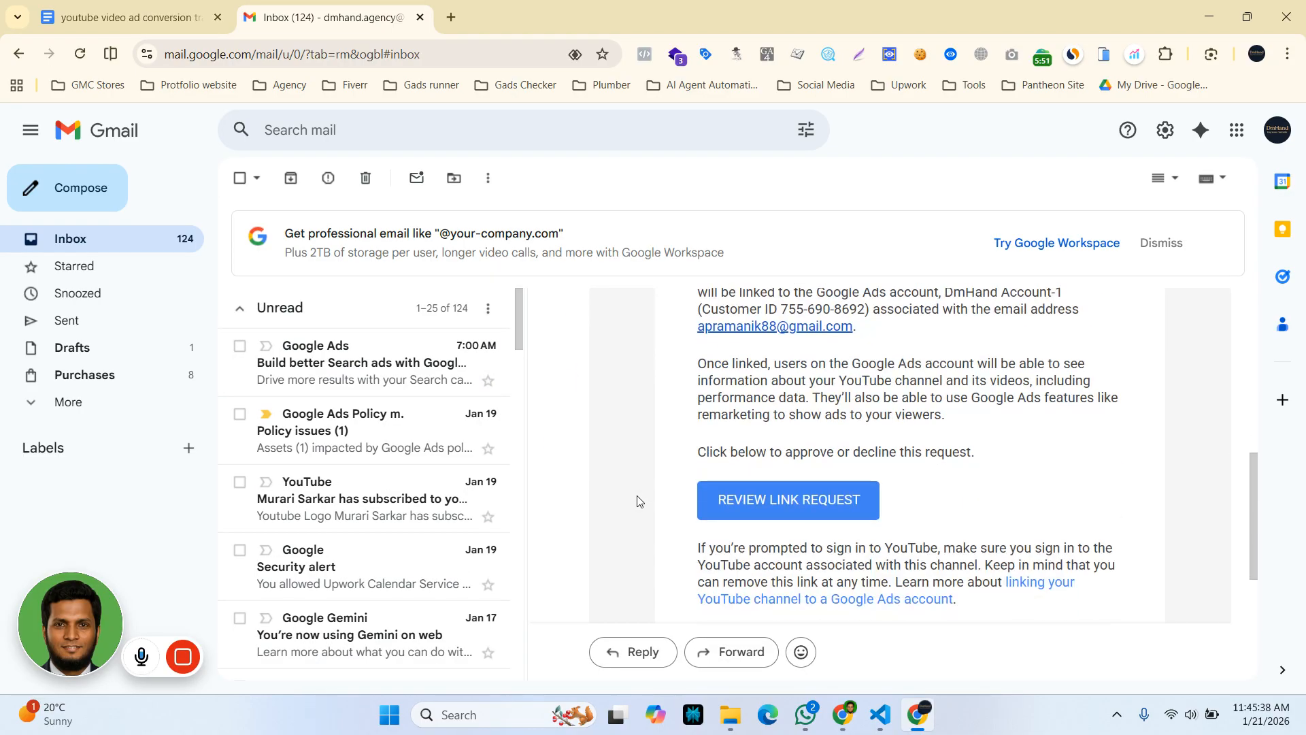
{"action": "left_click", "coordinate": [807, 417]}
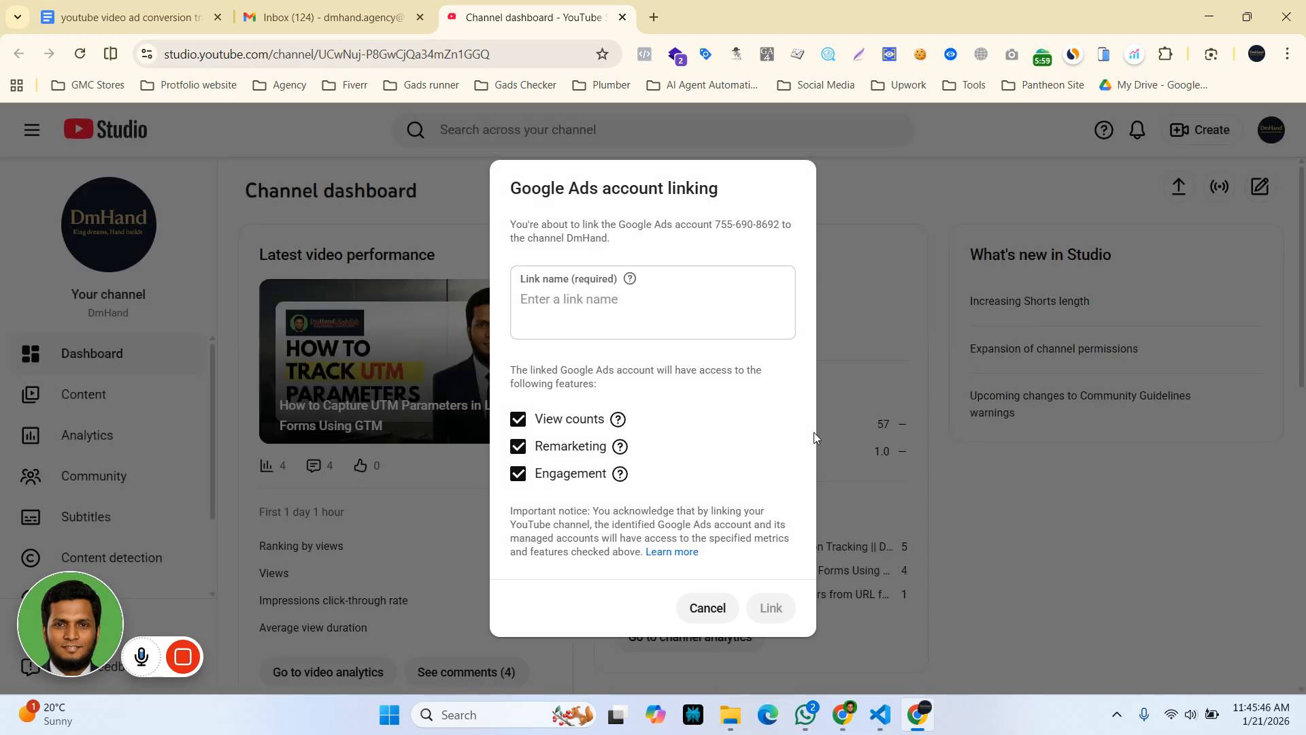
Name the link 'For Google Ads', approve it, and return to the Google Ads window
{"action": "left_click", "coordinate": [577, 307]}
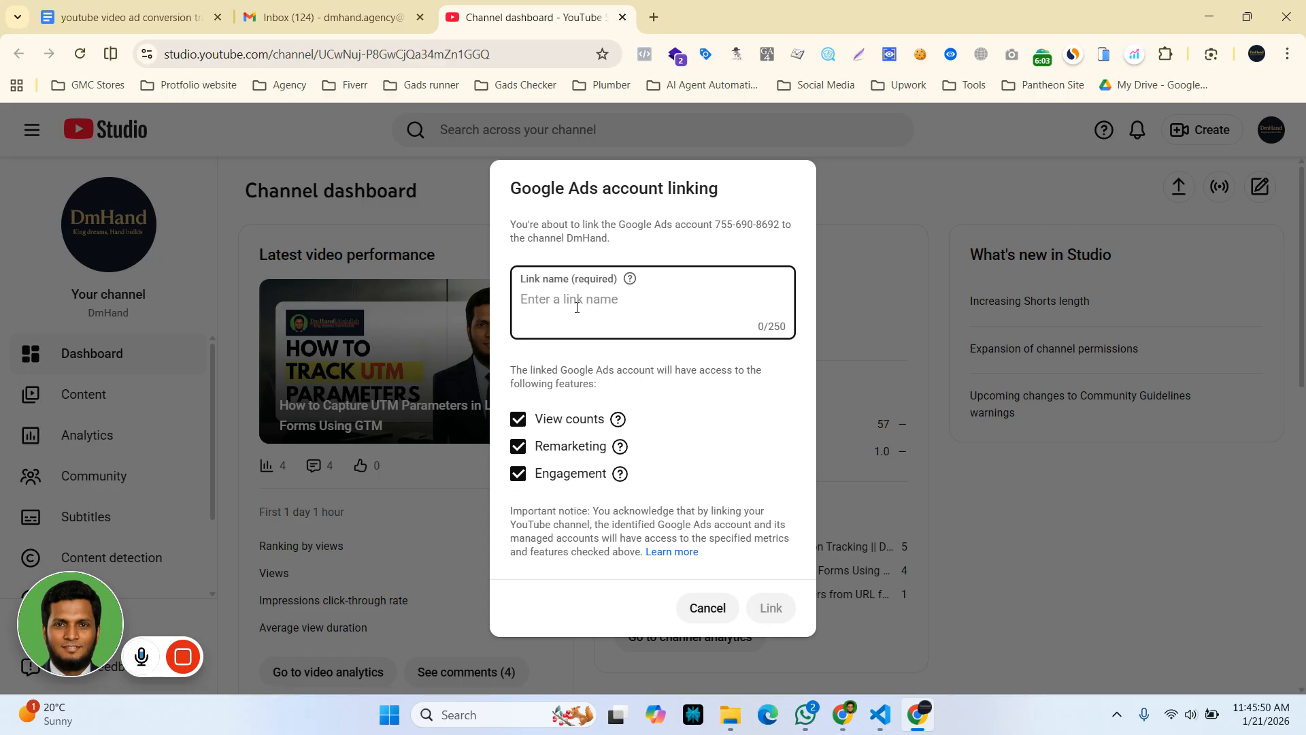
{"action": "type", "text": "For Google Ads"}
{"action": "left_click", "coordinate": [772, 614]}
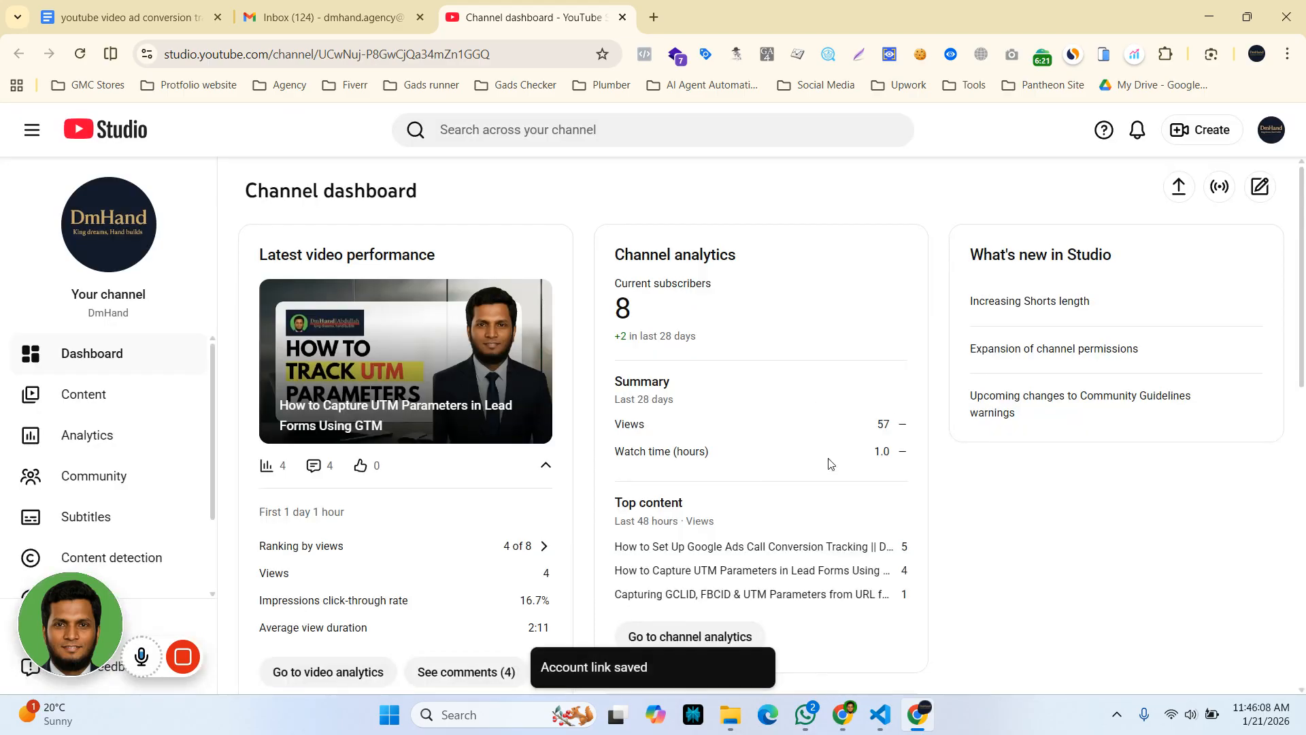
{"action": "mouse_move", "coordinate": [848, 730]}
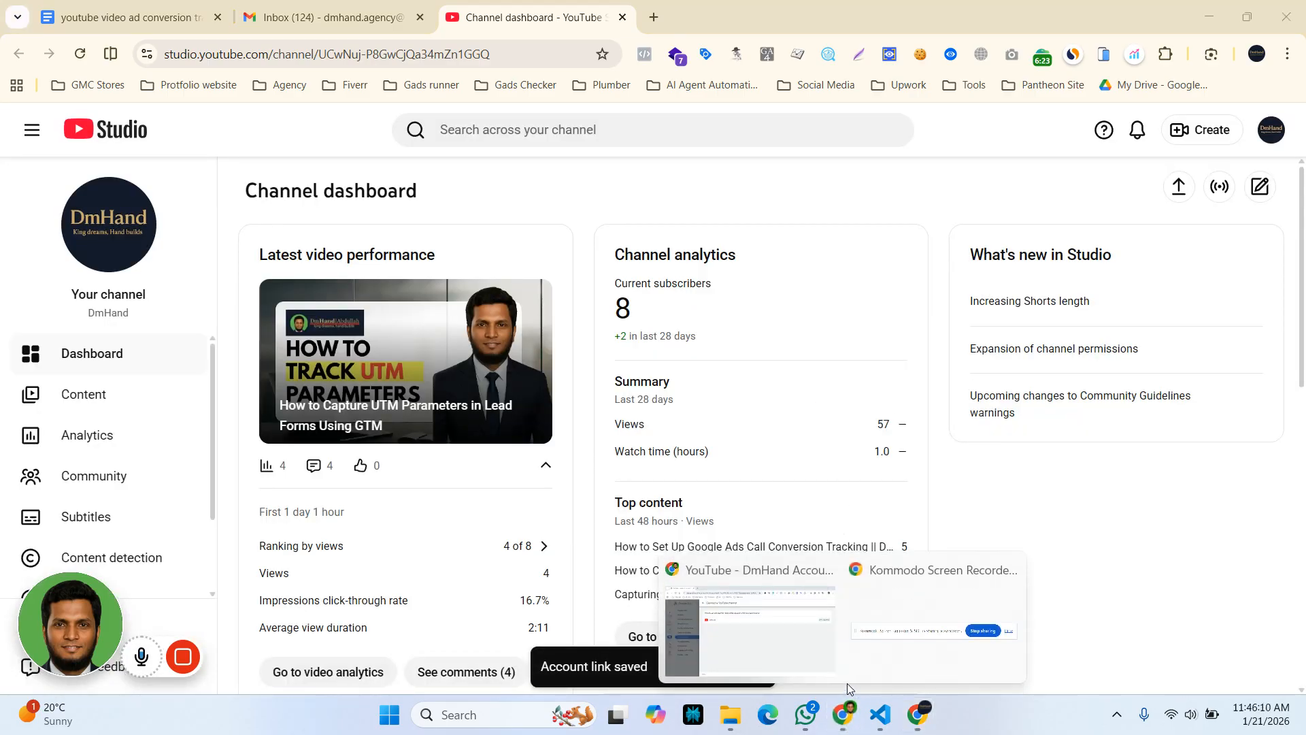
{"action": "left_click", "coordinate": [750, 645]}
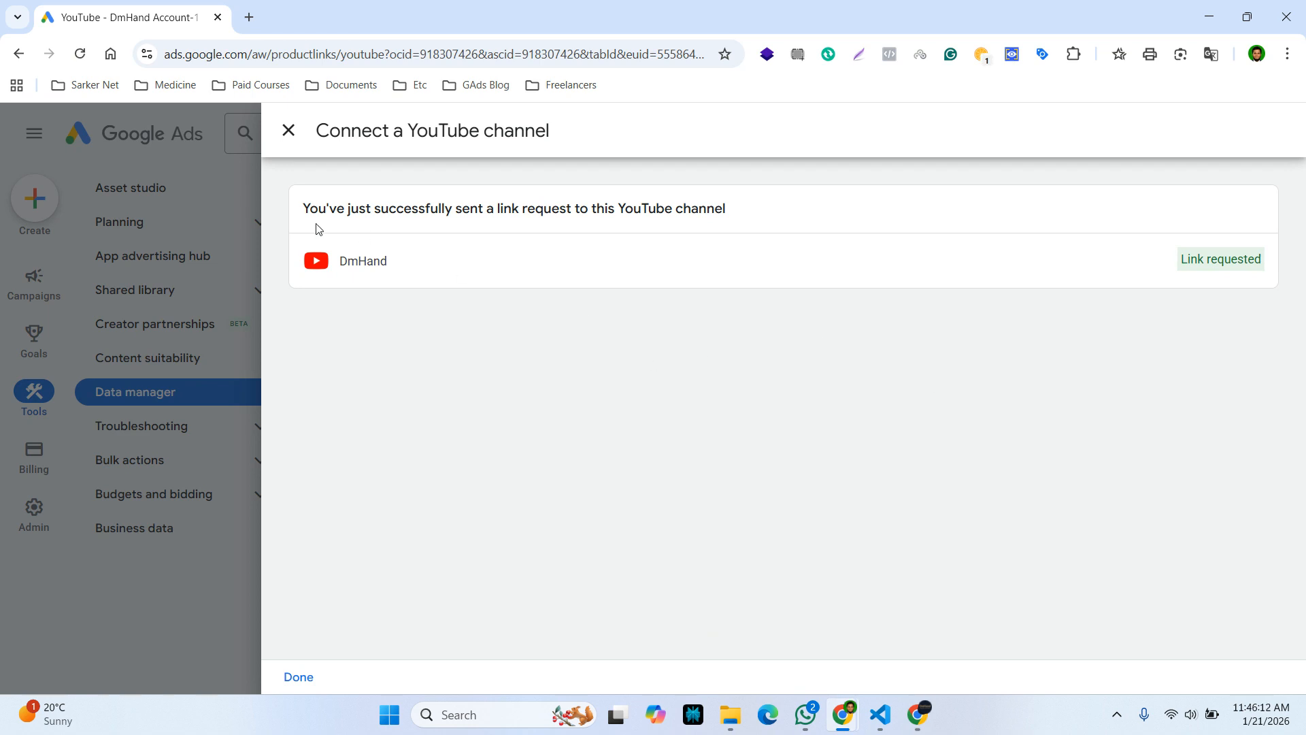
Close the link confirmation with Done and hide the 'None of your ads are running' banner
{"action": "left_click", "coordinate": [293, 134]}
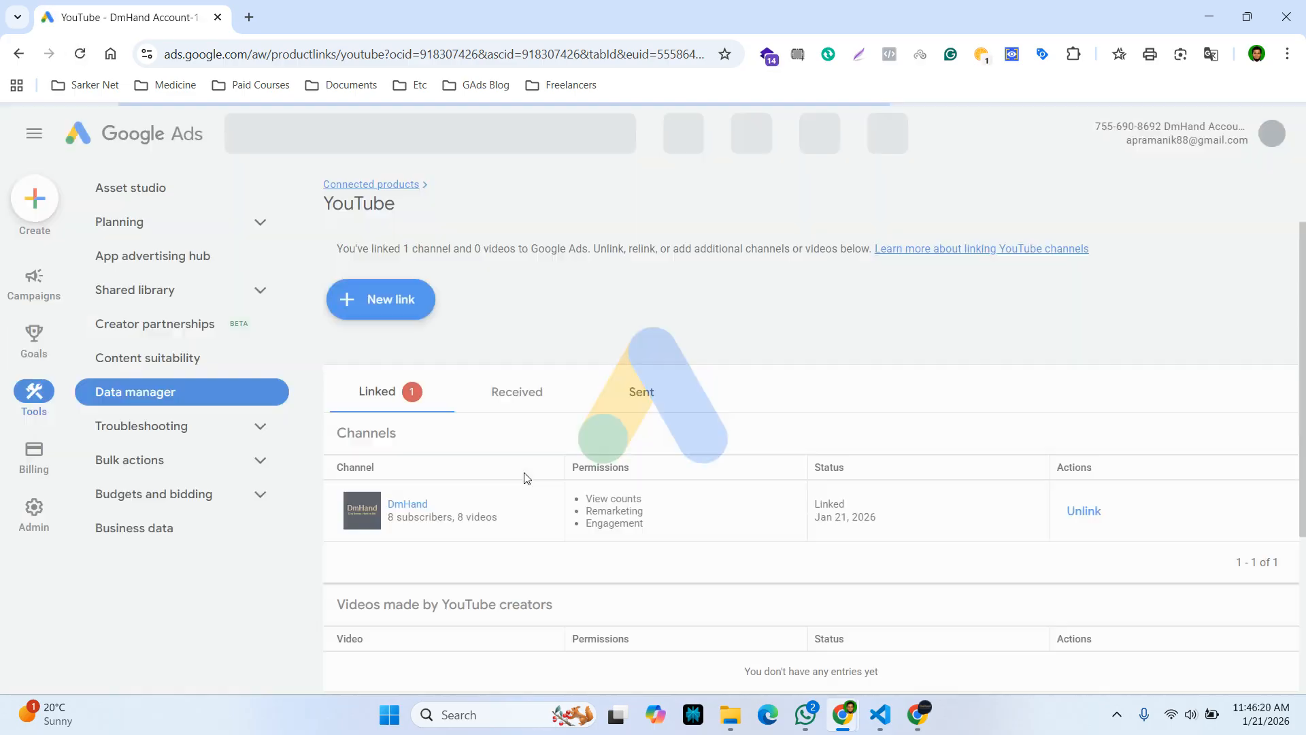
{"action": "scroll", "coordinate": [524, 478], "scroll_direction": "down", "scroll_amount": 1}
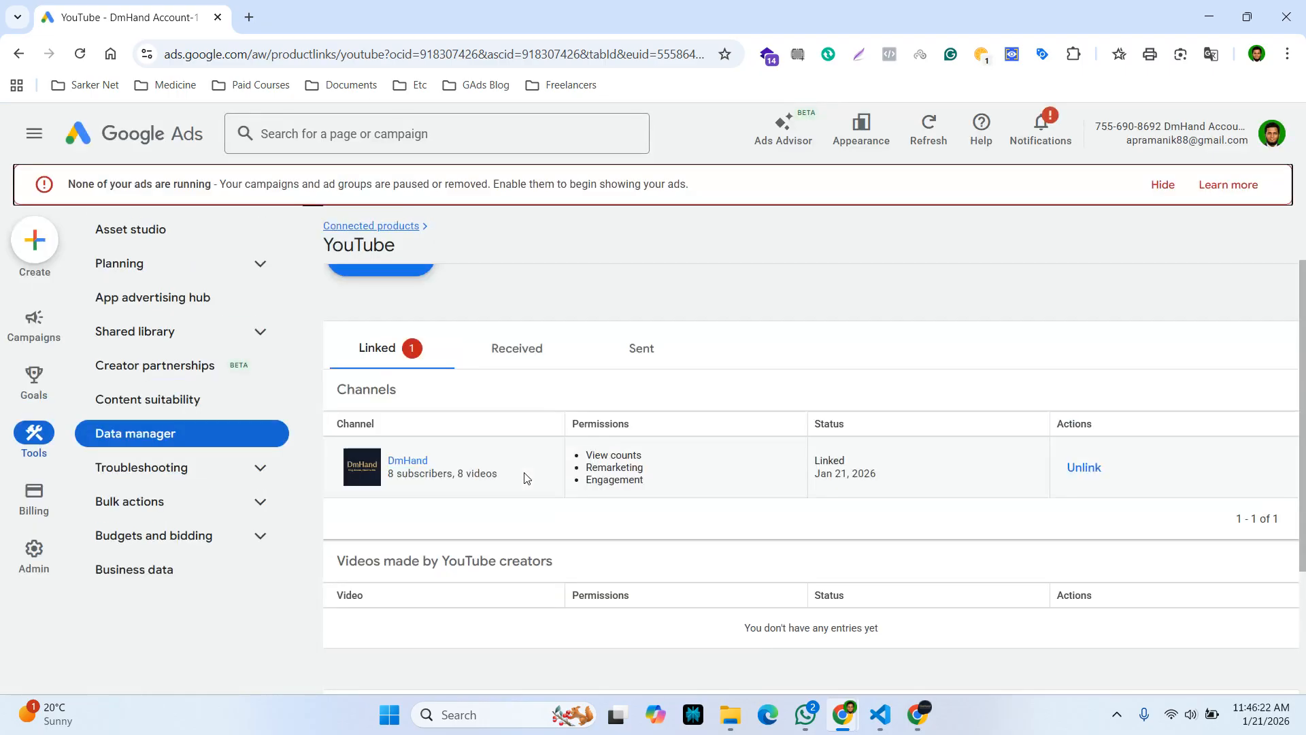
{"action": "left_click", "coordinate": [388, 350]}
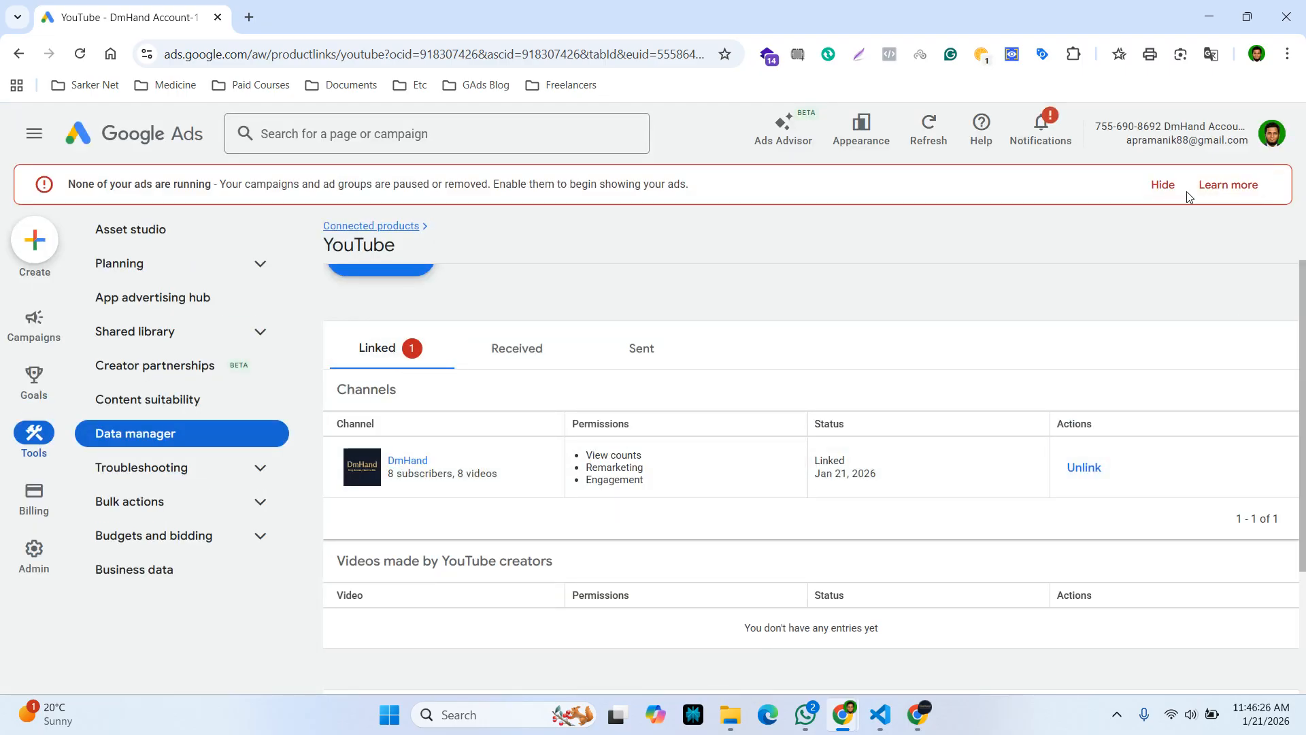
{"action": "left_click", "coordinate": [1163, 184]}
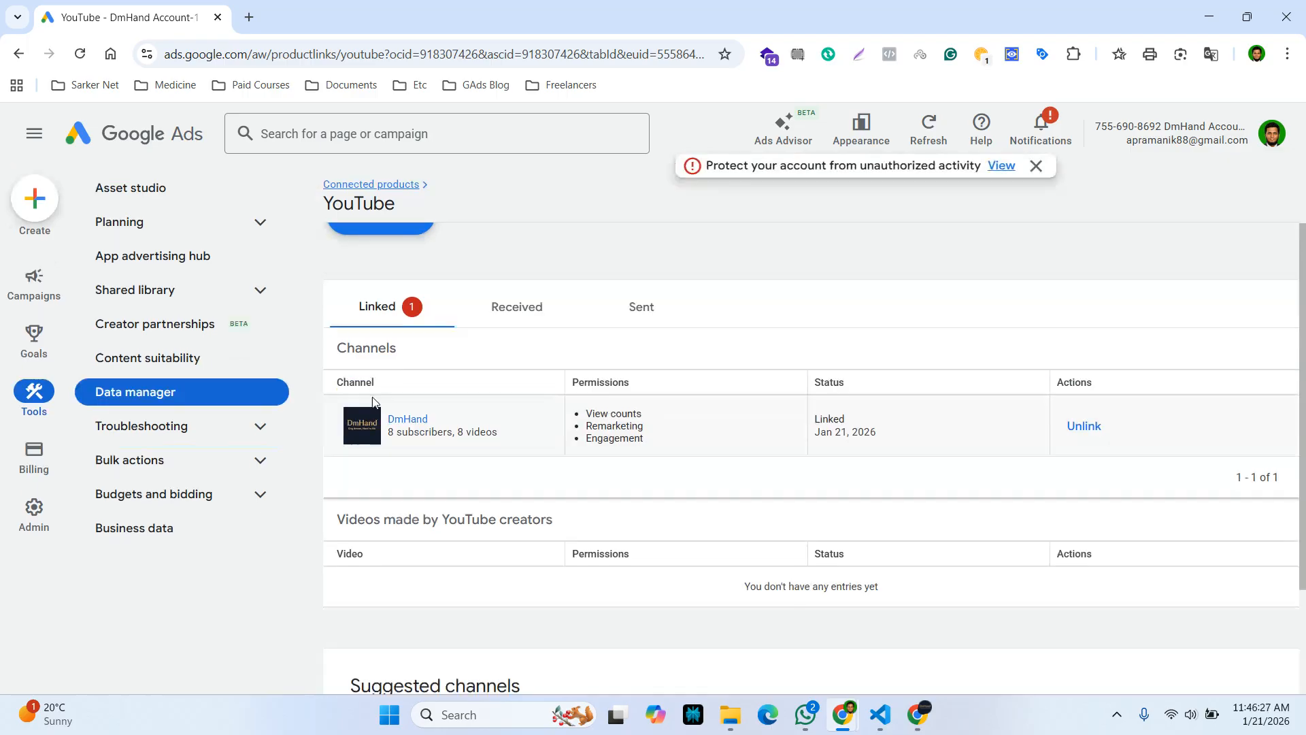
{"action": "left_click", "coordinate": [381, 316]}
{"action": "scroll", "coordinate": [499, 514], "scroll_direction": "down", "scroll_amount": 2}
{"action": "scroll", "coordinate": [498, 518], "scroll_direction": "up", "scroll_amount": 4}
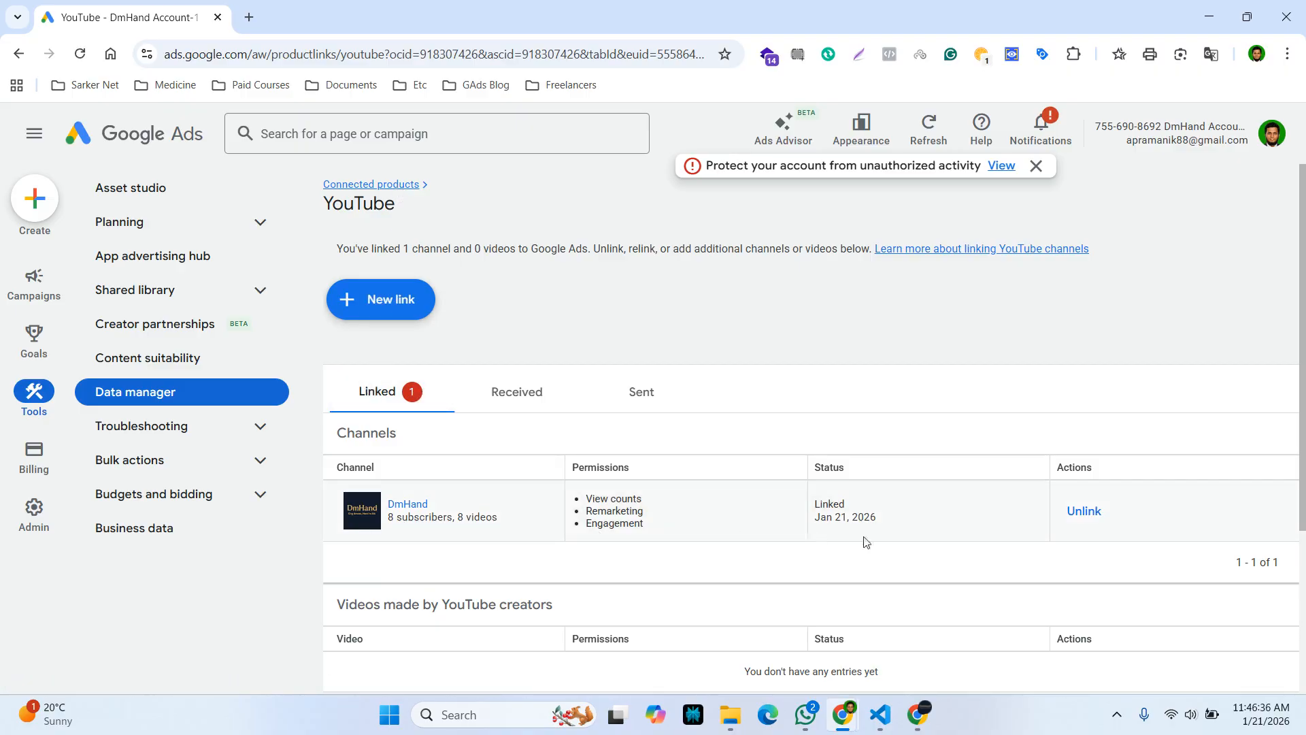
{"action": "scroll", "coordinate": [637, 552], "scroll_direction": "down", "scroll_amount": 3}
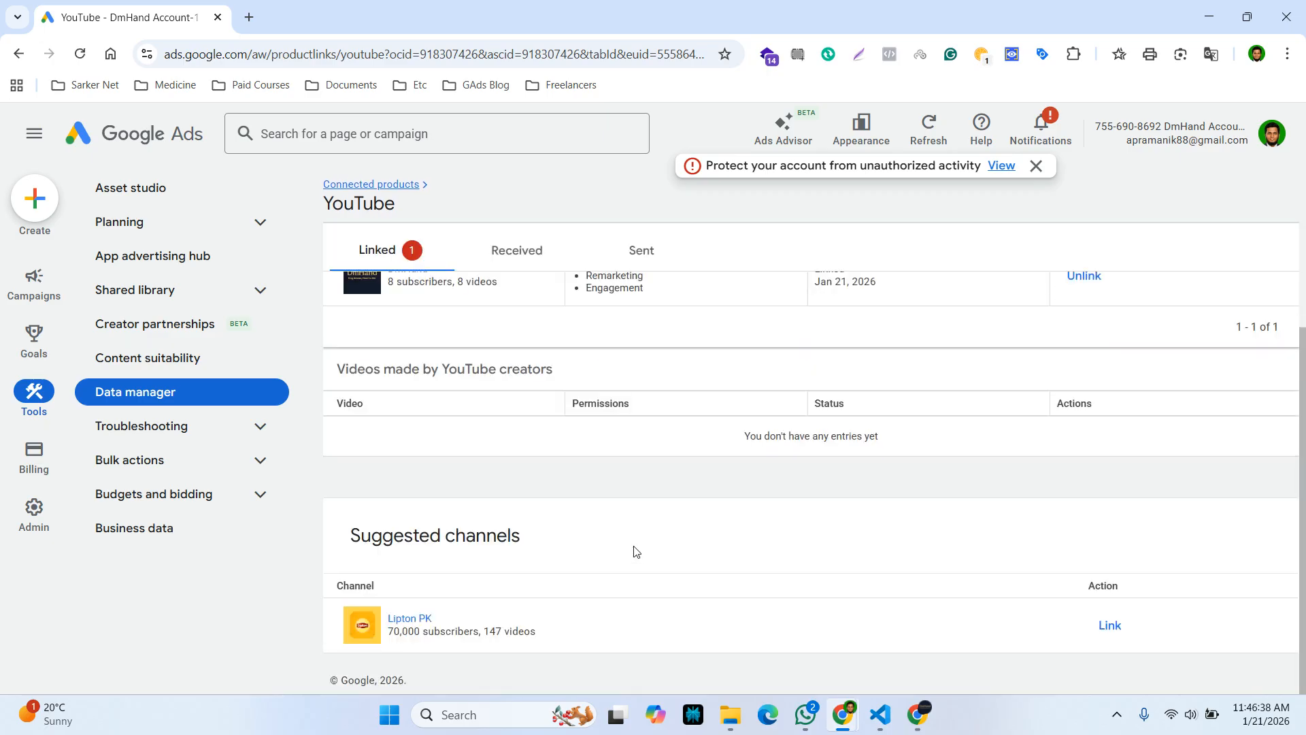
{"action": "scroll", "coordinate": [638, 552], "scroll_direction": "up", "scroll_amount": 3}
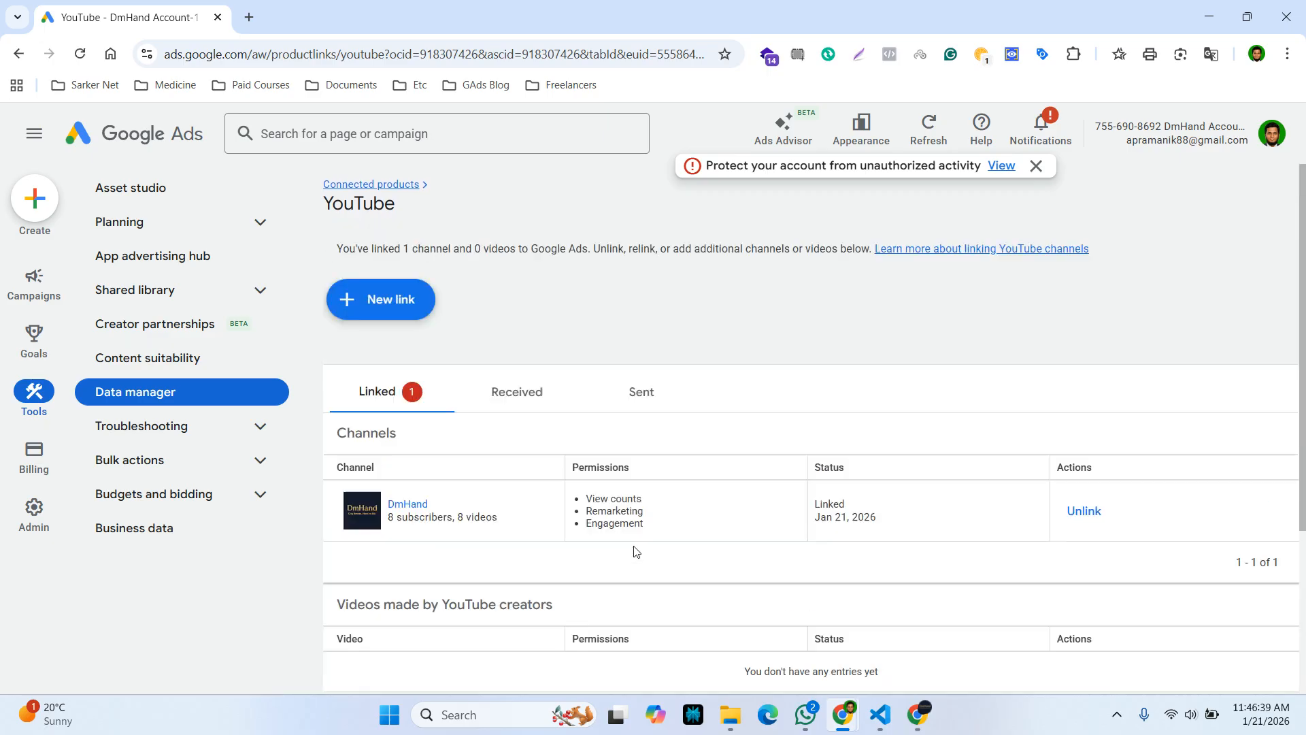
Return to Connected products and confirm YouTube shows 1 linked
{"action": "left_click", "coordinate": [394, 187]}
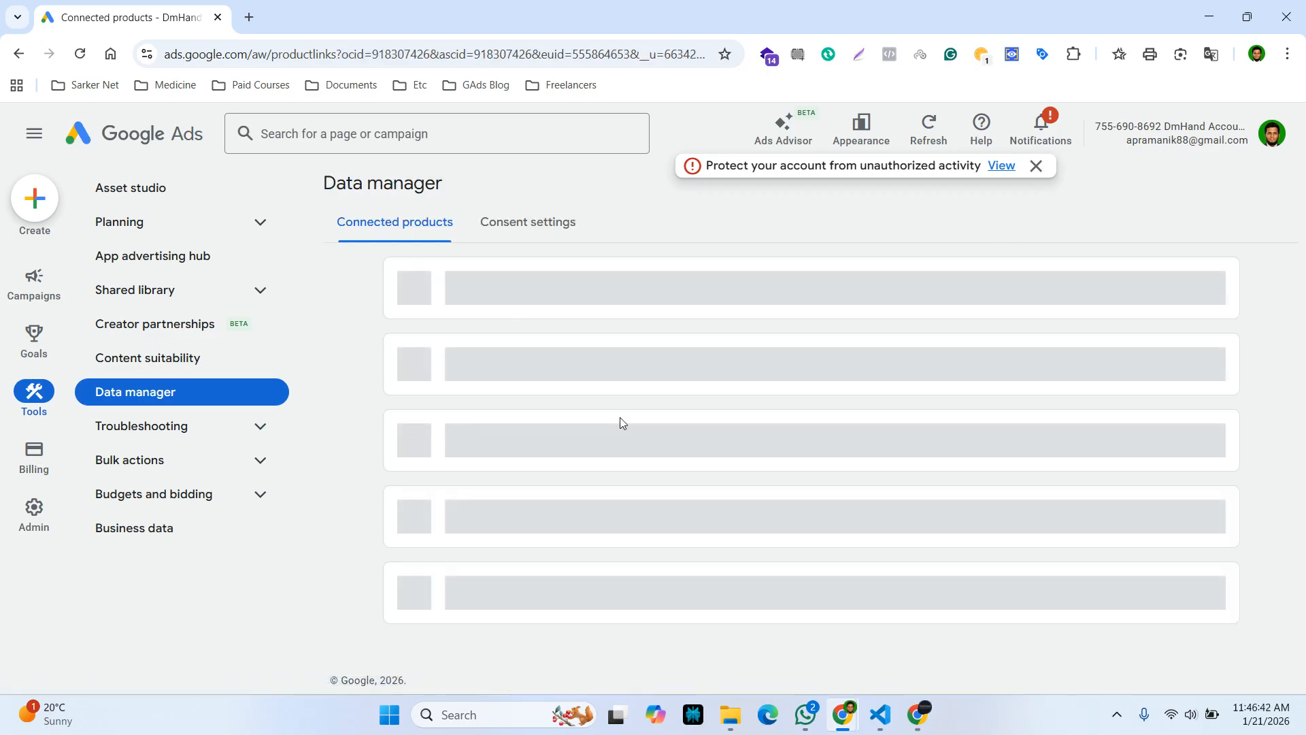
{"action": "scroll", "coordinate": [655, 520], "scroll_direction": "down", "scroll_amount": 1}
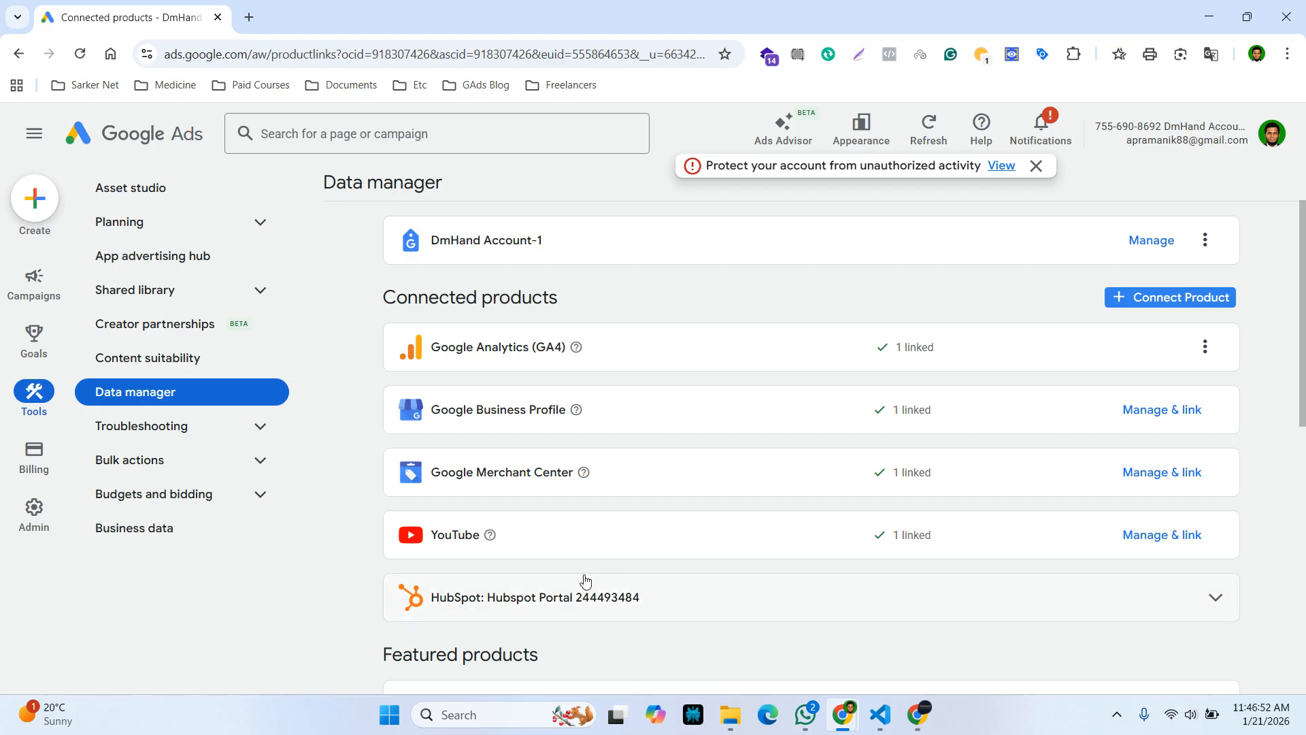
{"action": "scroll", "coordinate": [585, 580], "scroll_direction": "up", "scroll_amount": 2}
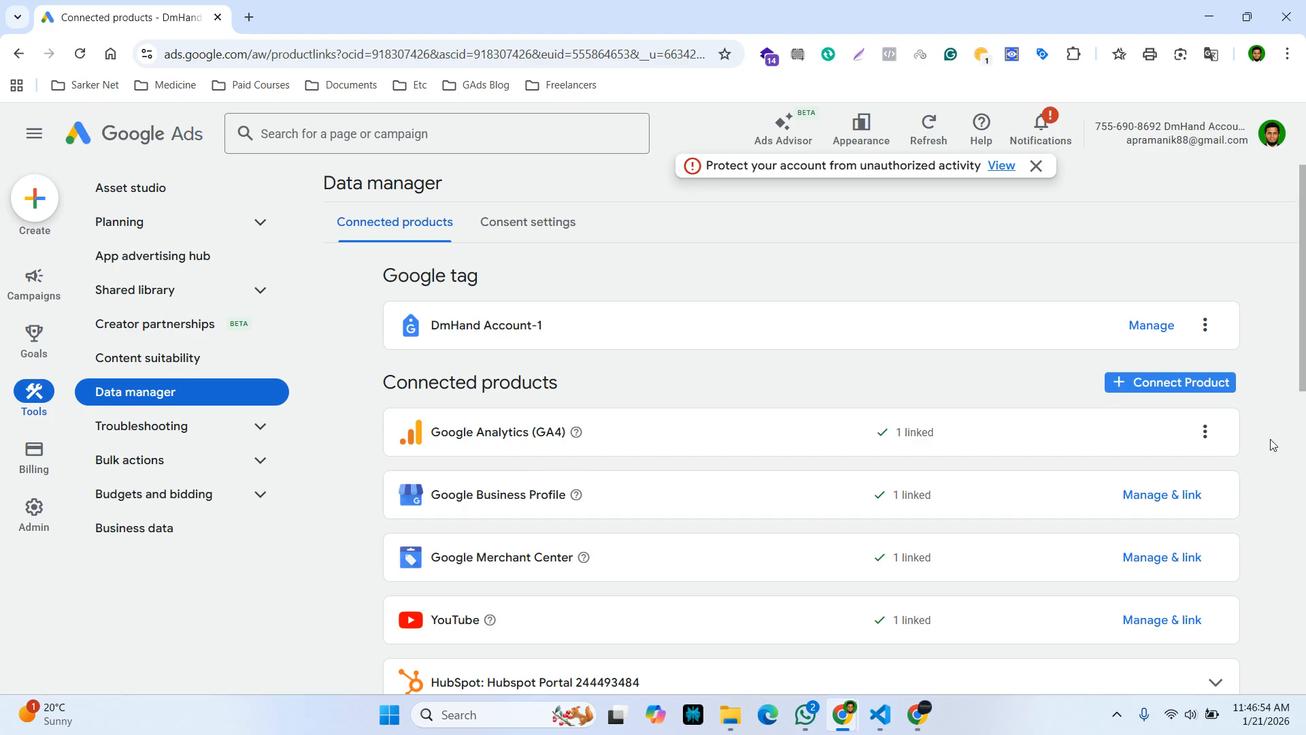
View the GA4 link's activity stats, then go back to Connected products
{"action": "left_click", "coordinate": [1203, 436]}
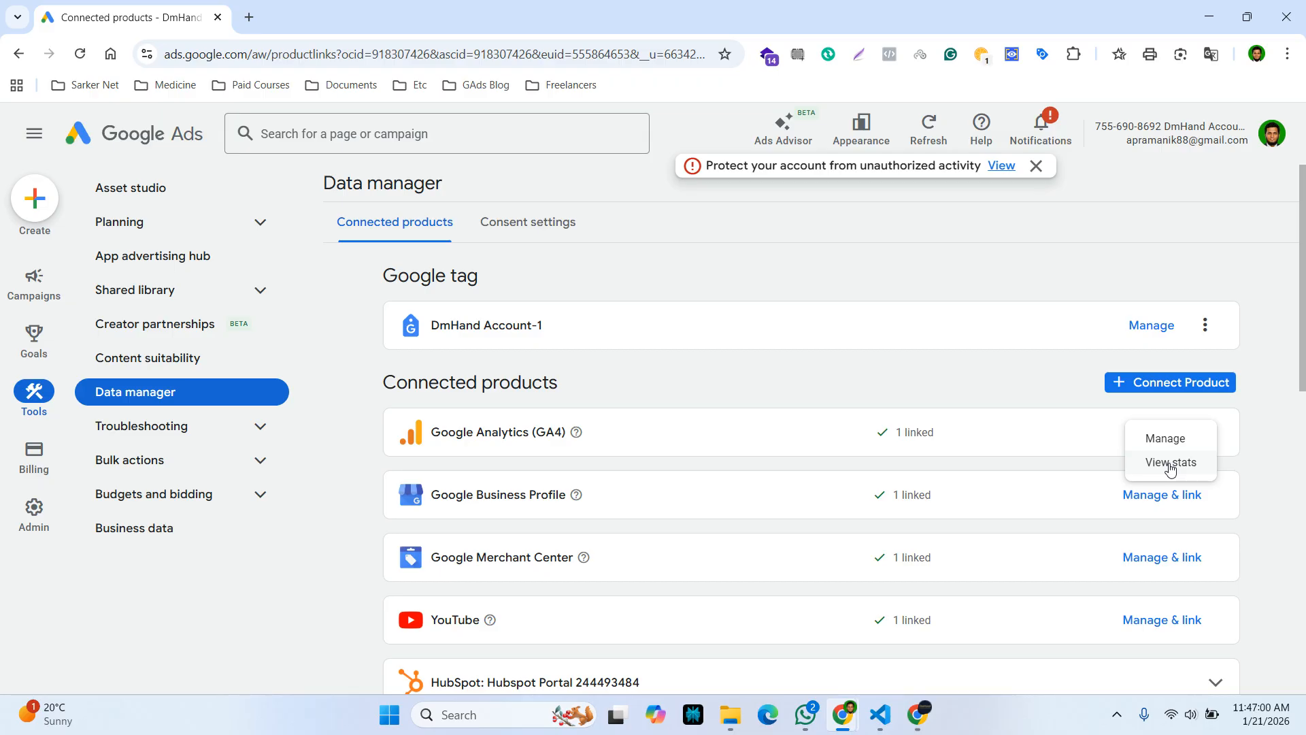
{"action": "left_click", "coordinate": [1248, 543]}
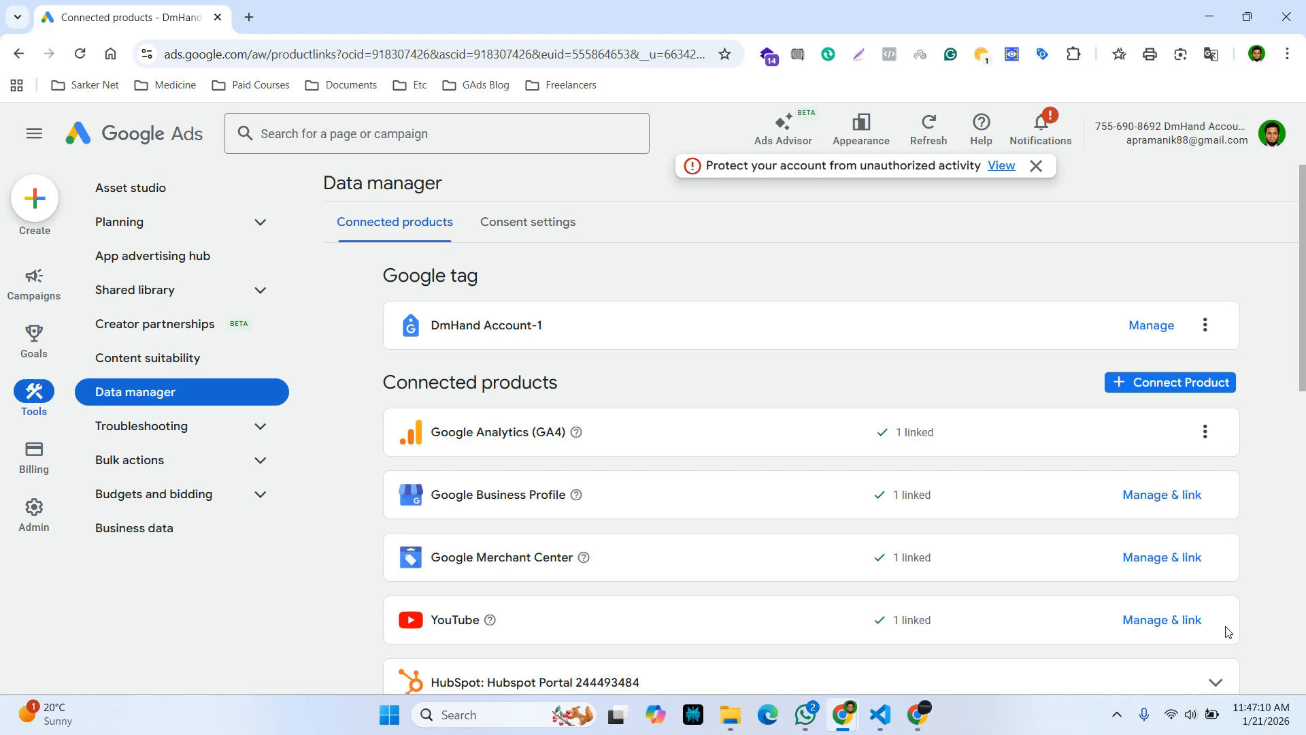
{"action": "left_click", "coordinate": [1205, 432]}
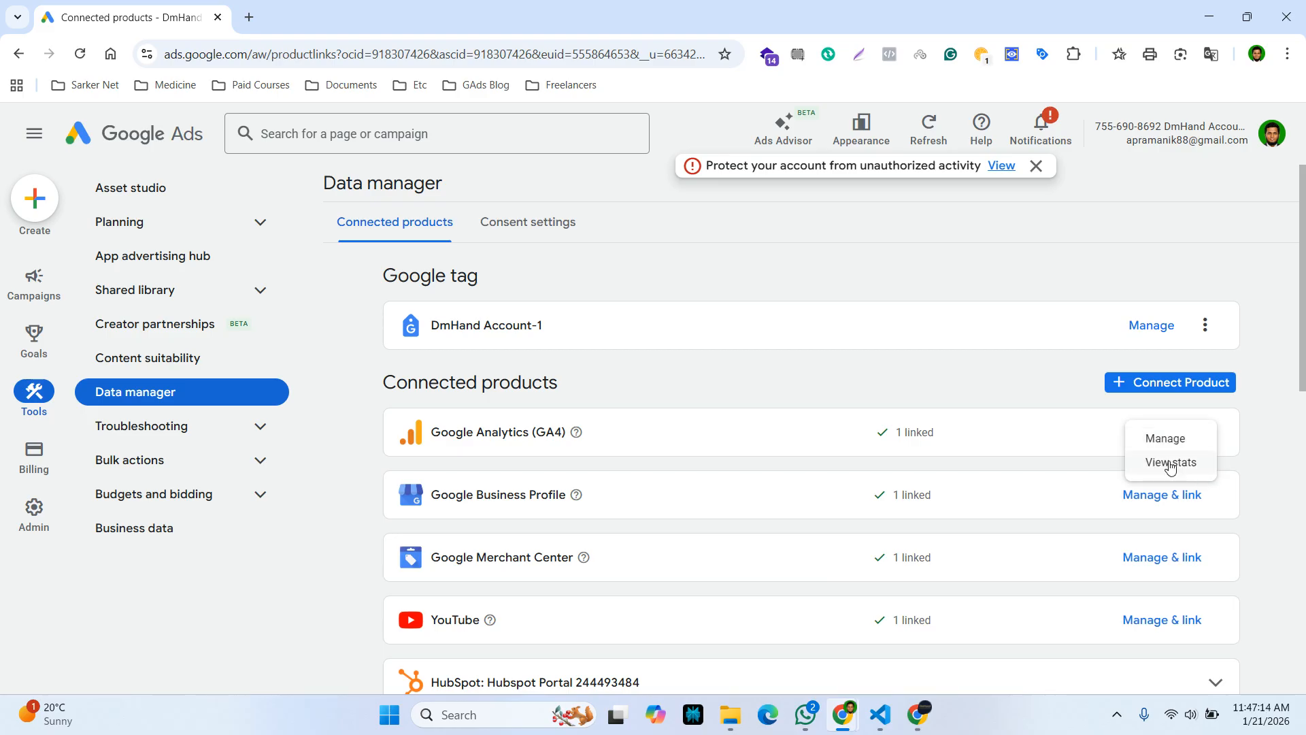
{"action": "left_click", "coordinate": [1170, 464]}
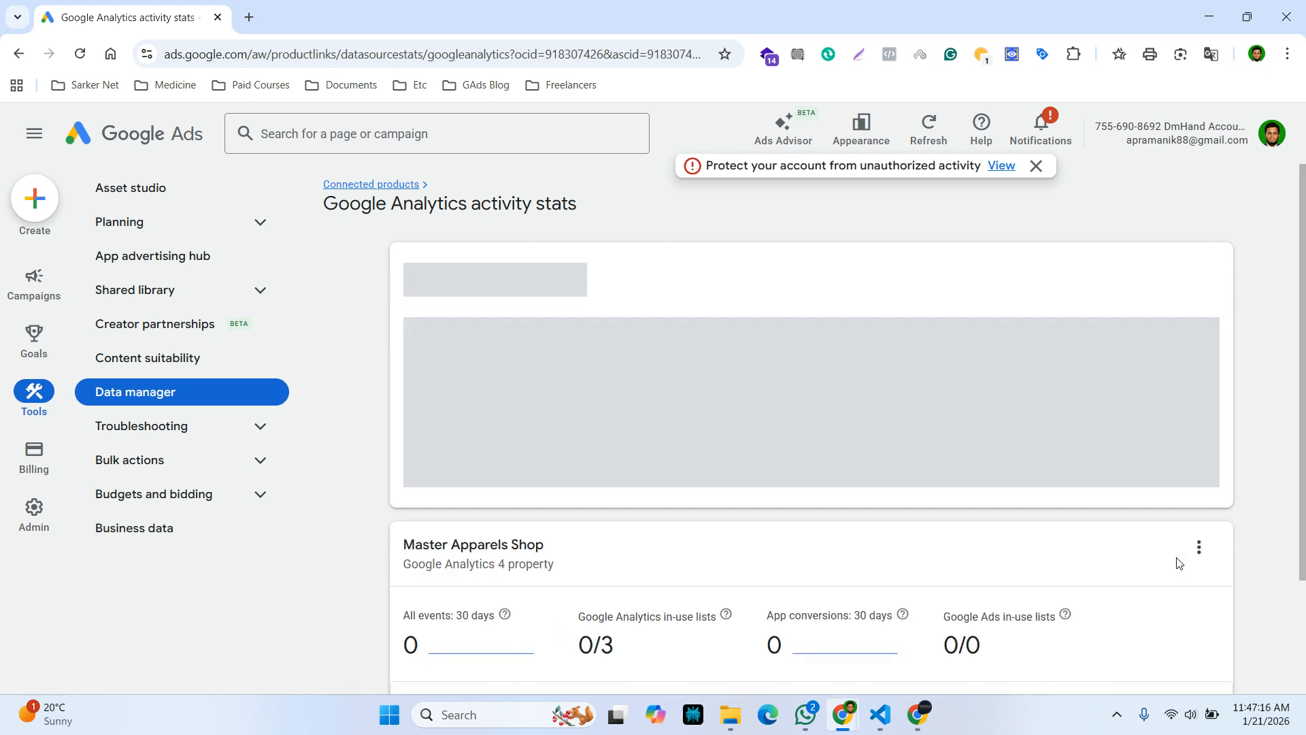
{"action": "scroll", "coordinate": [566, 607], "scroll_direction": "down", "scroll_amount": 3}
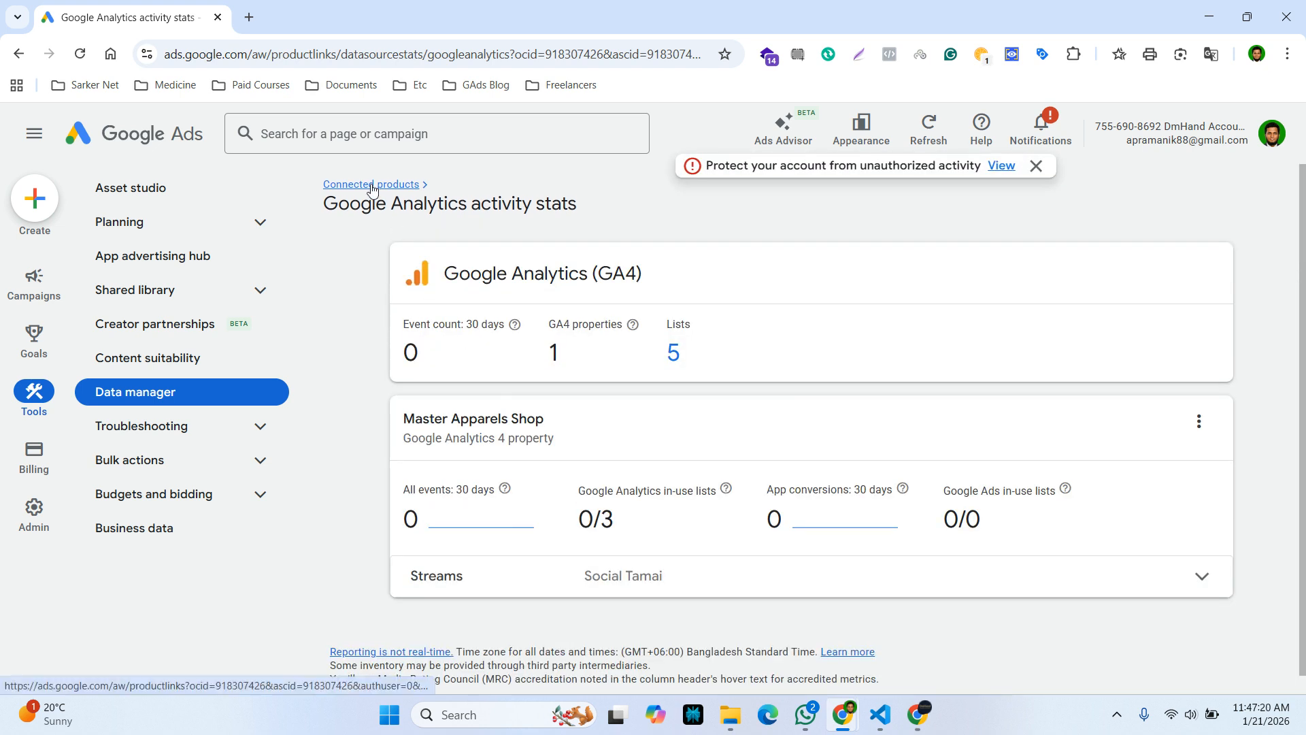
{"action": "left_click", "coordinate": [371, 186]}
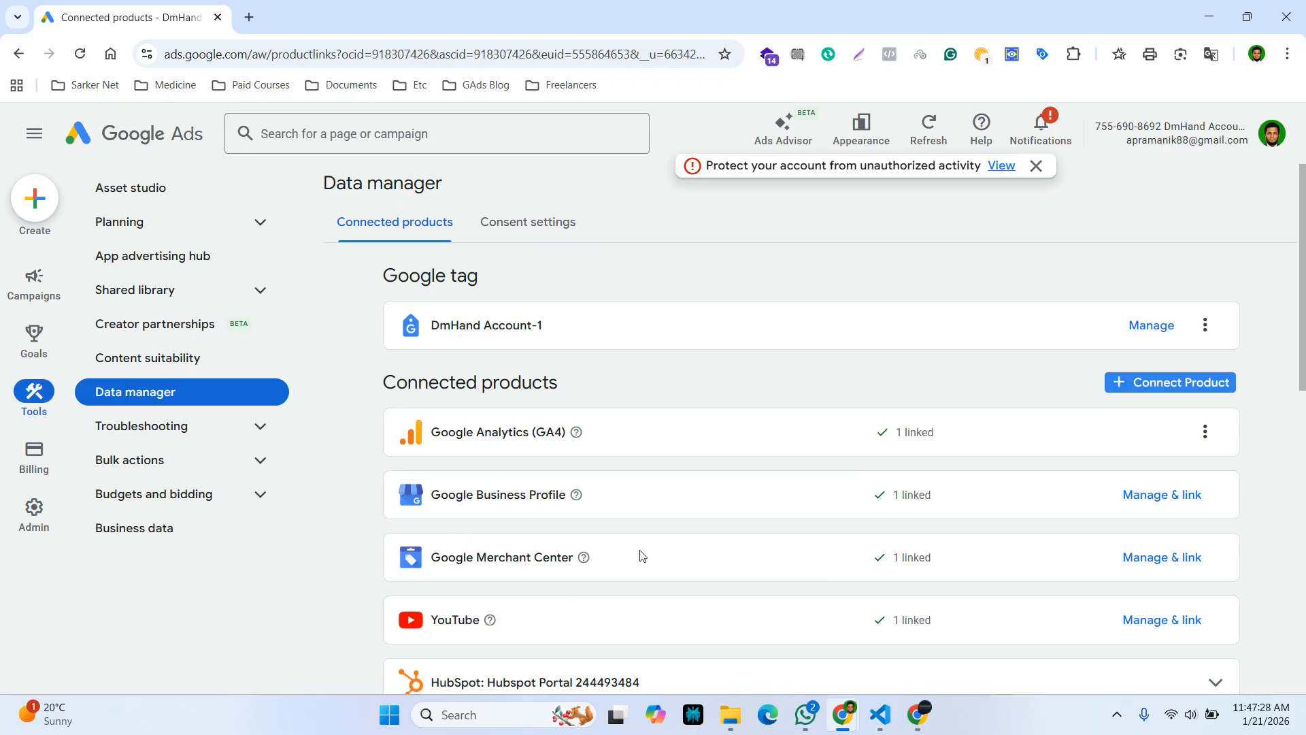
{"action": "left_click", "coordinate": [919, 714]}
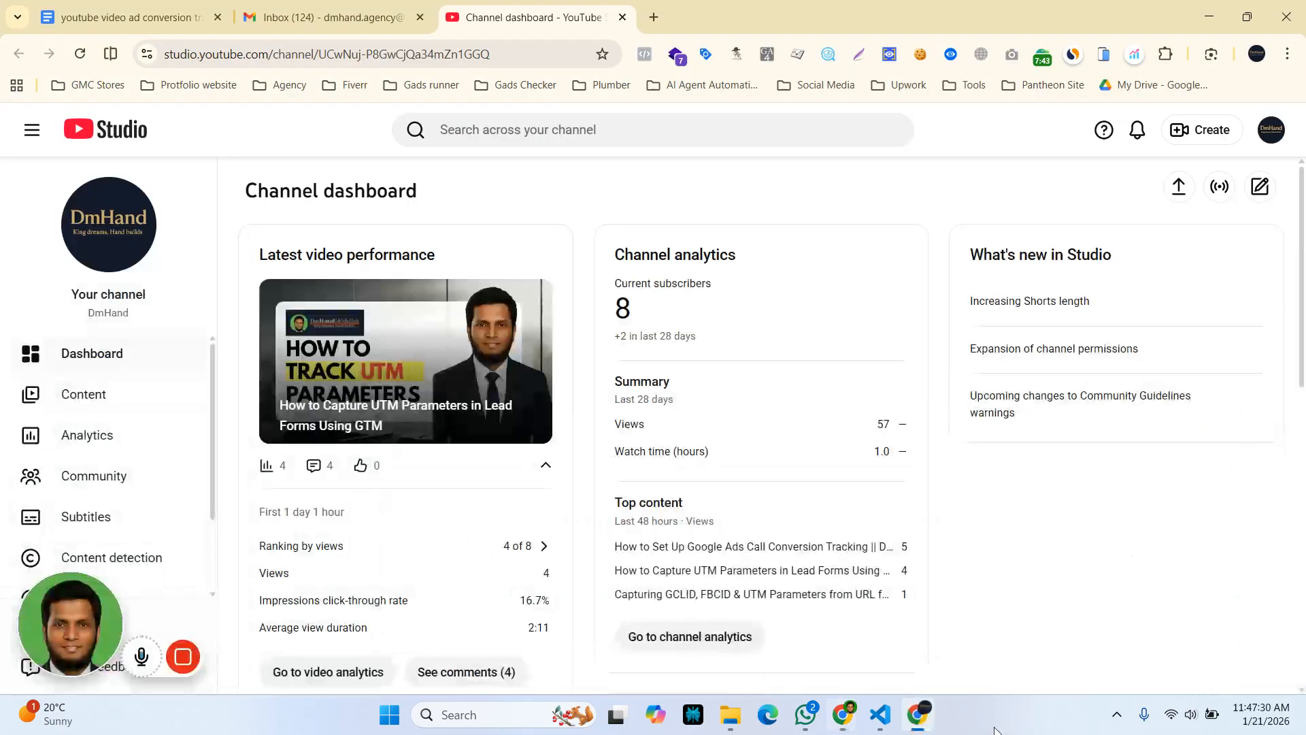
Return to the Google Docs notes and scroll up to 'Types of YouTube Conversions:'
{"action": "left_click", "coordinate": [139, 15]}
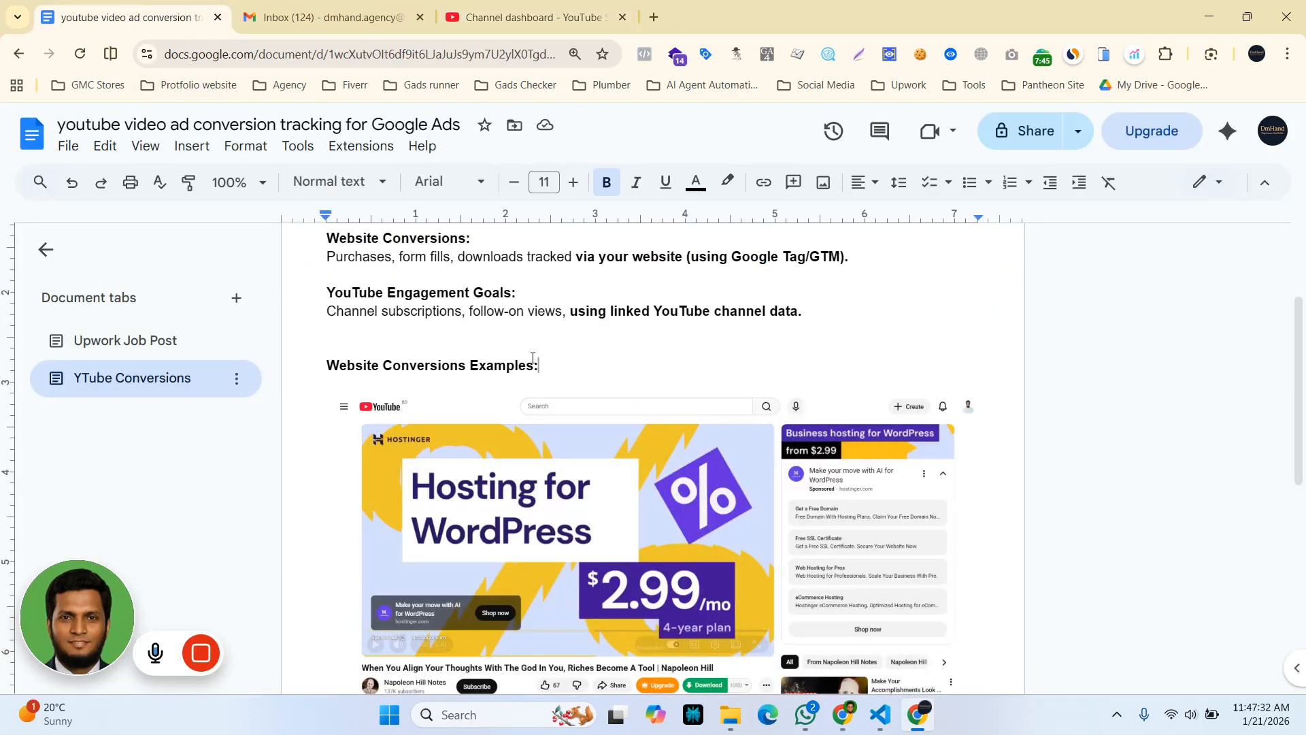
{"action": "scroll", "coordinate": [452, 521], "scroll_direction": "up", "scroll_amount": 3}
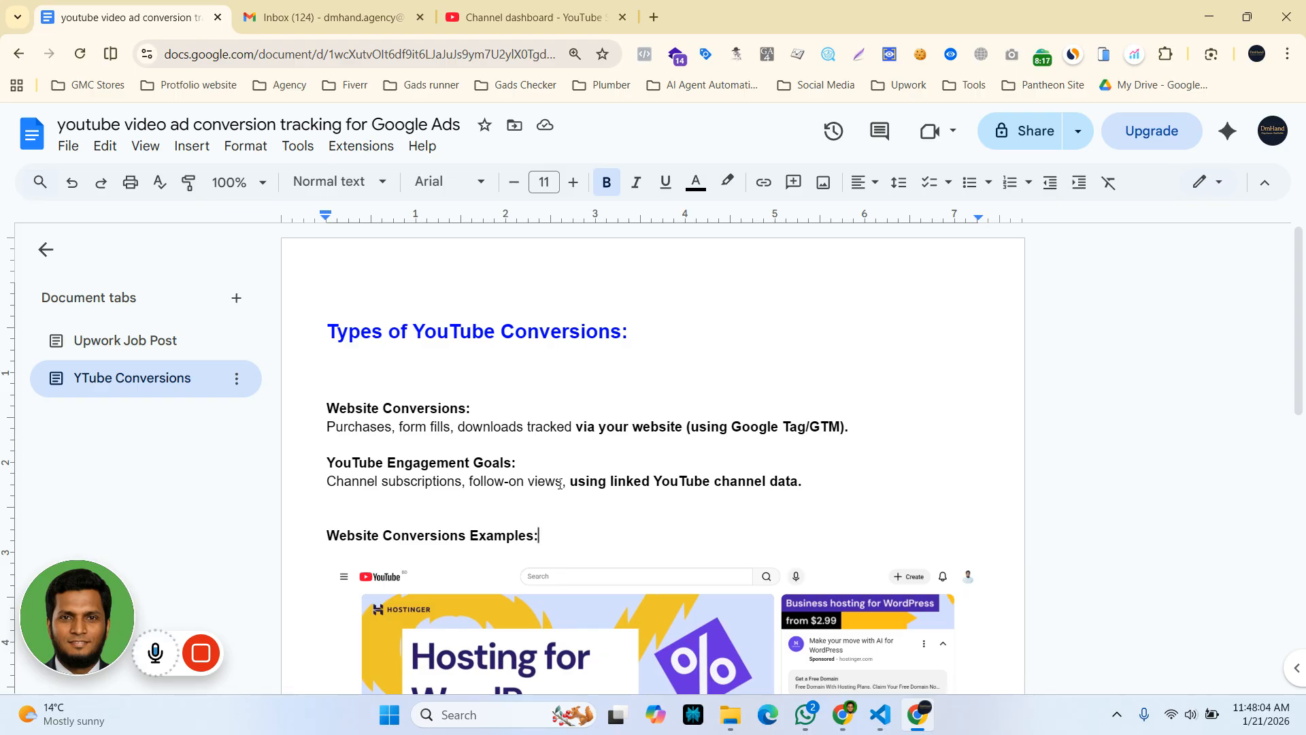
{"action": "mouse_move", "coordinate": [207, 670]}
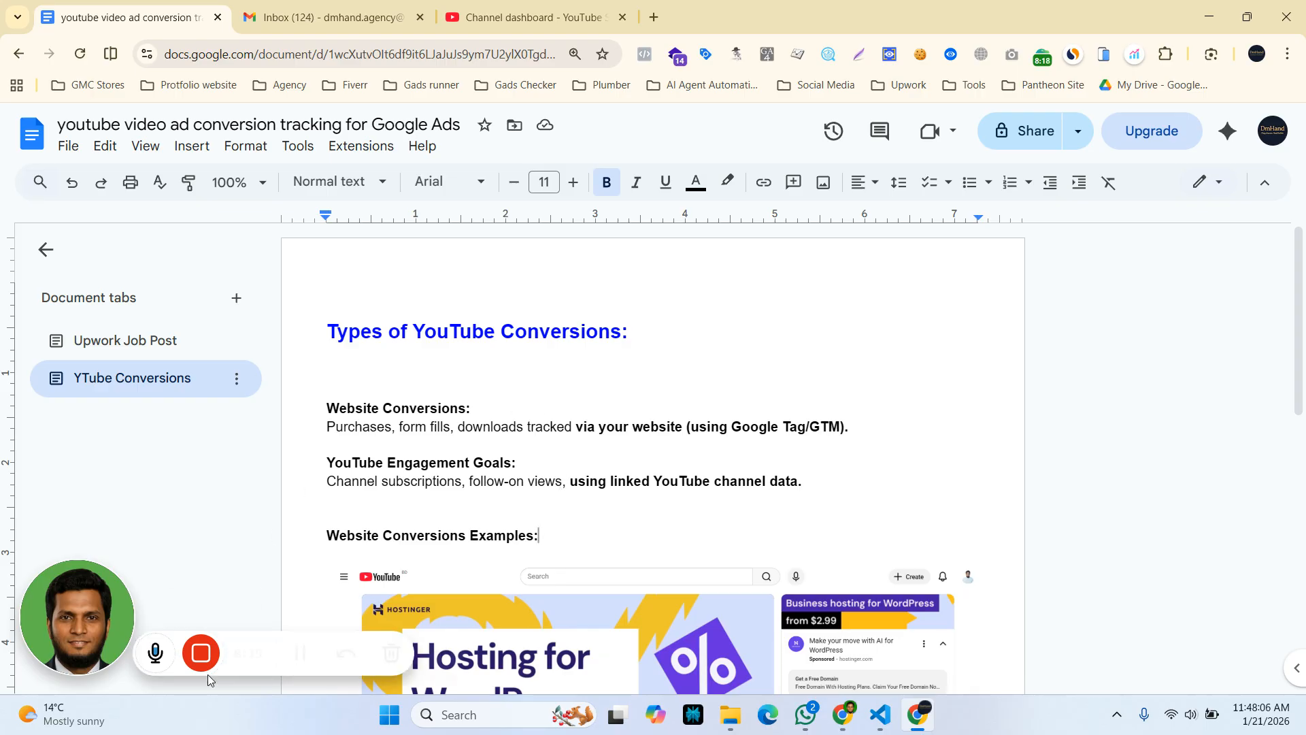